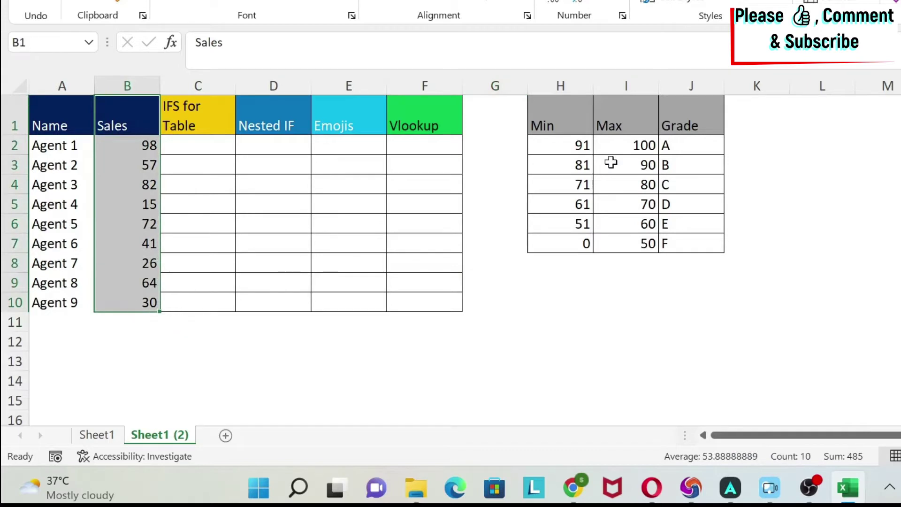
Examine the Min, Max and Grade table, focusing on the rows for grades A and B
drag(541, 115, 698, 254)
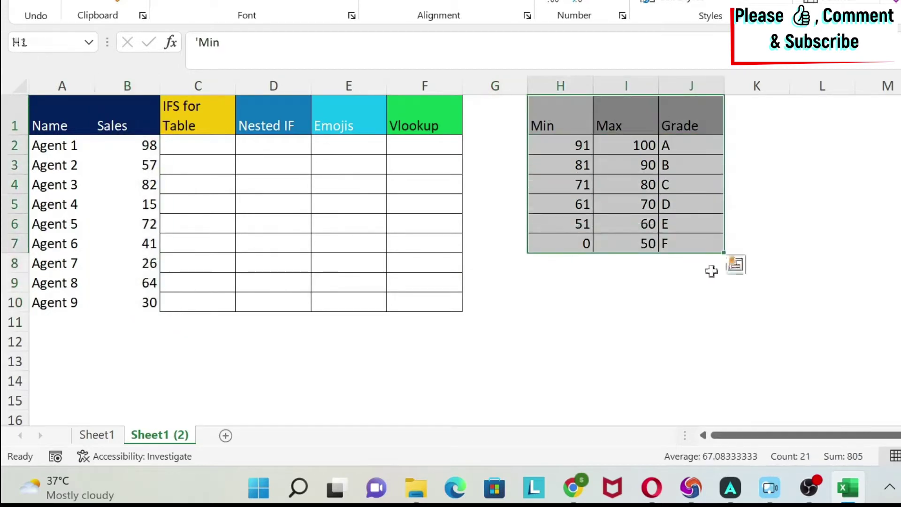
click(721, 290)
click(561, 143)
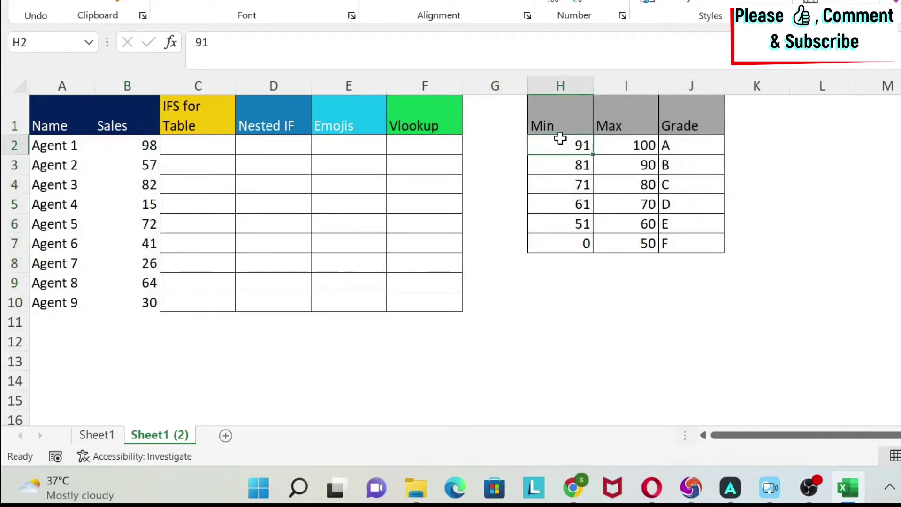
click(684, 145)
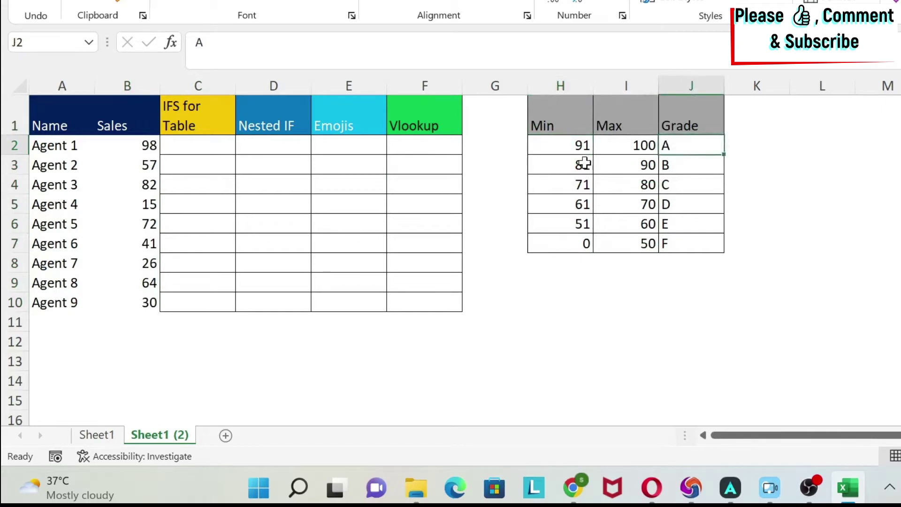
click(565, 164)
click(681, 166)
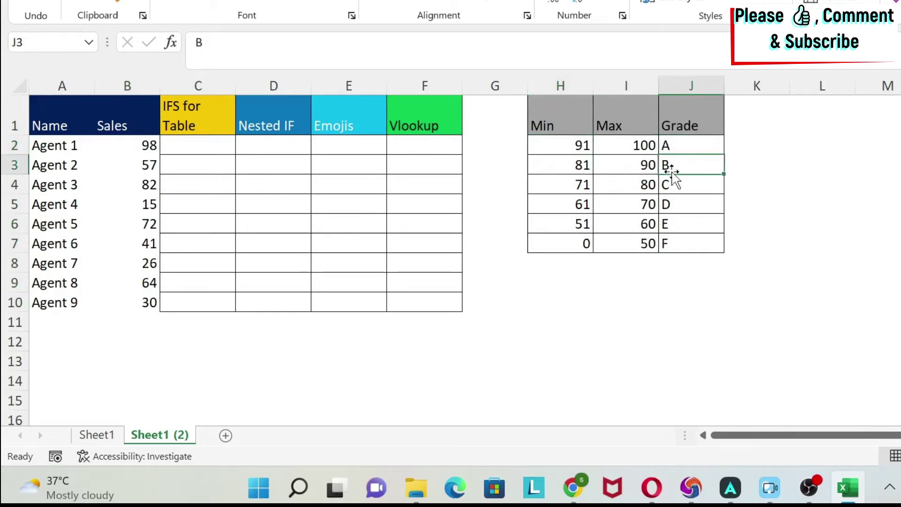
drag(558, 146, 706, 165)
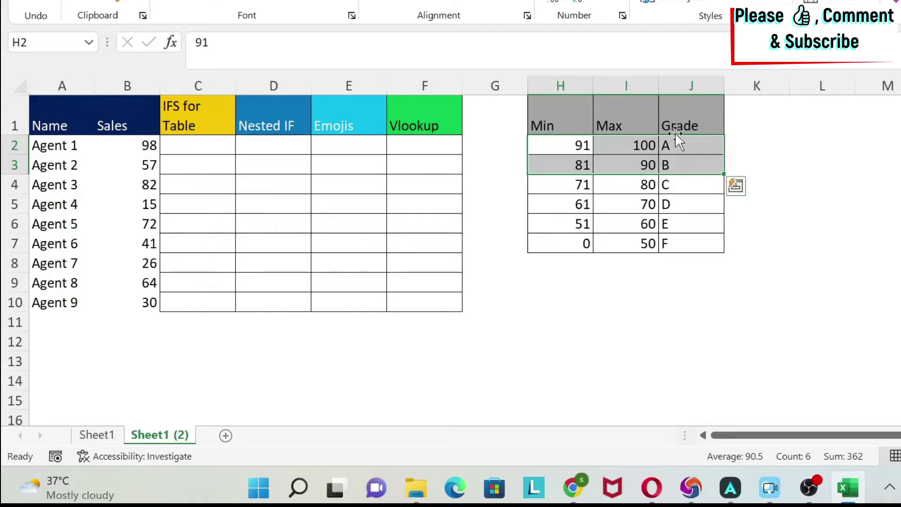
Start an IF formula in D2 under Nested IF that tests B2>=H2 and returns J2 when true
click(278, 147)
text(=if()
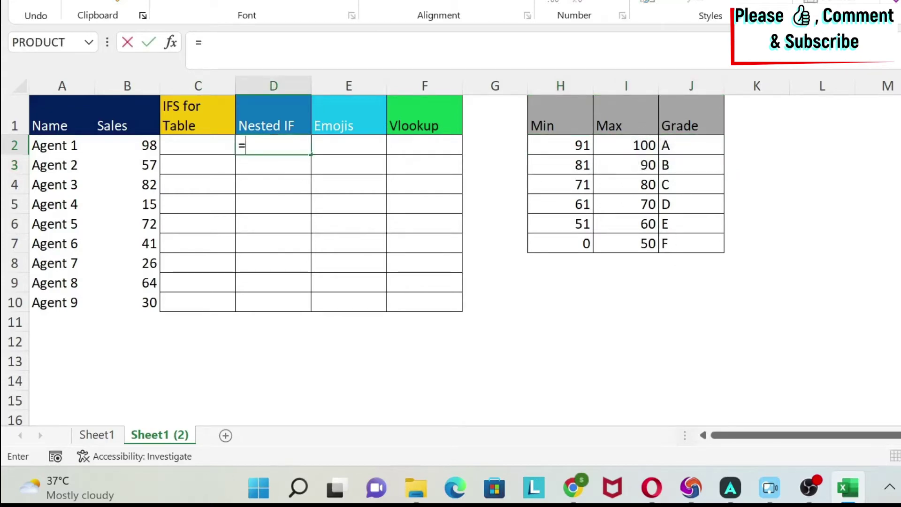
click(120, 148)
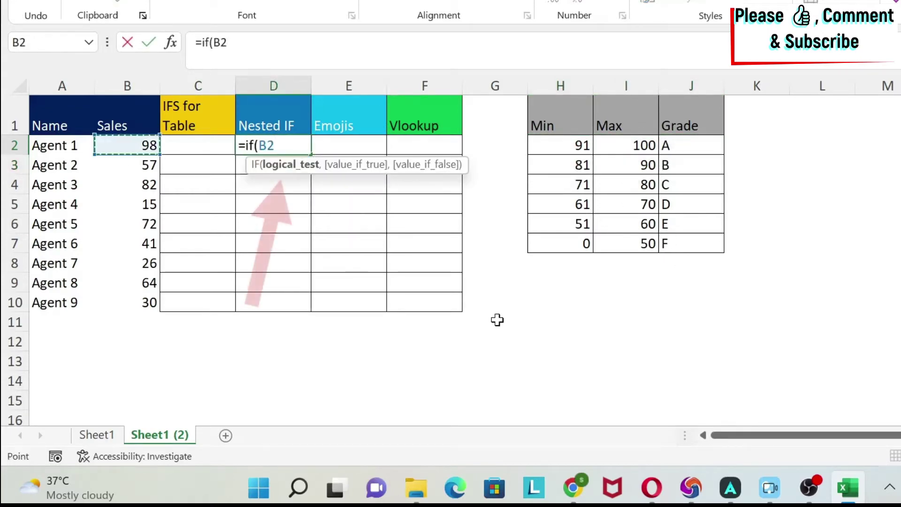
text(>=)
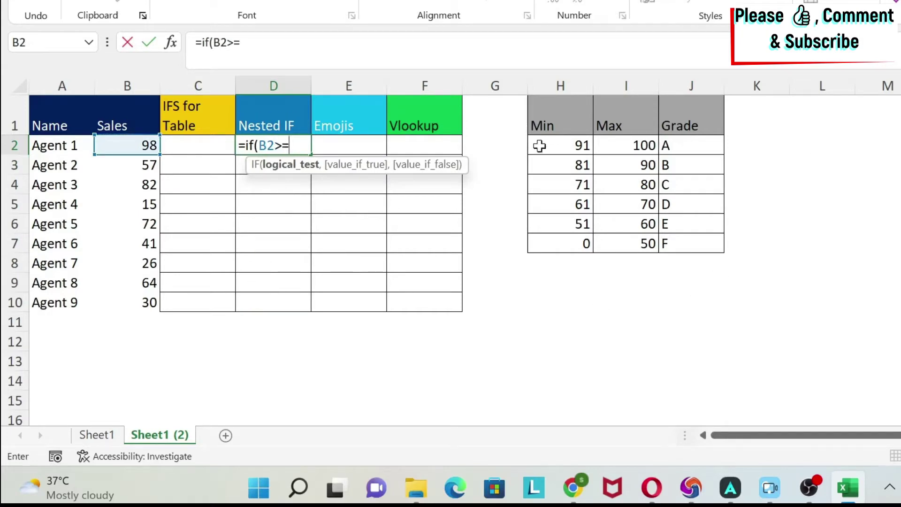
click(572, 146)
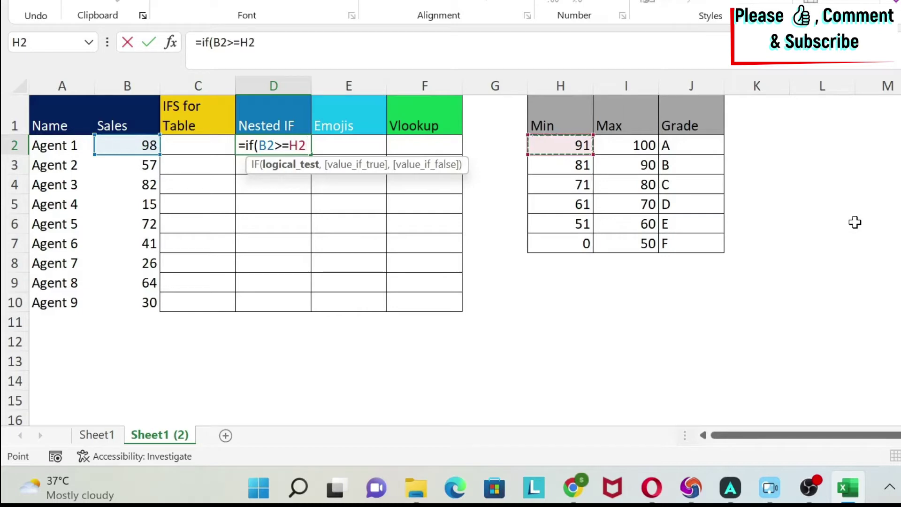
text(,)
click(708, 149)
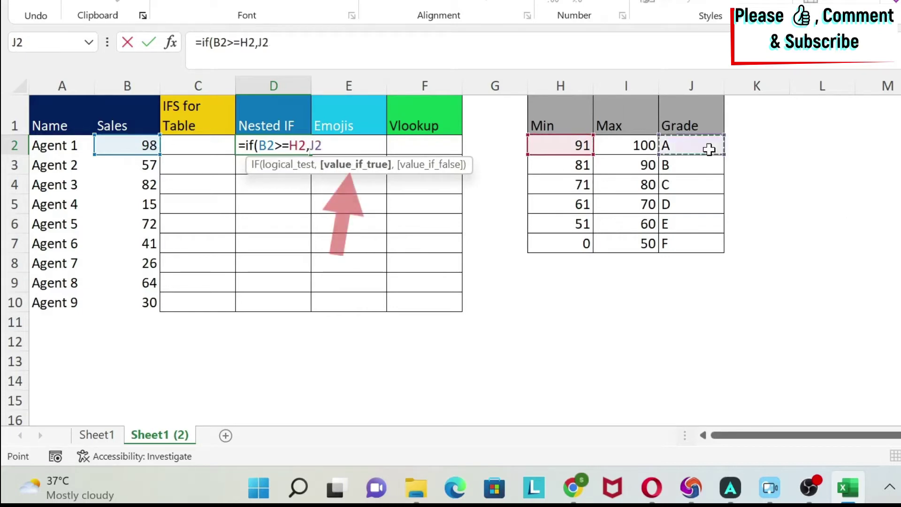
Complete the D2 formula with a nested IF that returns J3 when B2>=H3 and an empty string "" otherwise
text(,if)
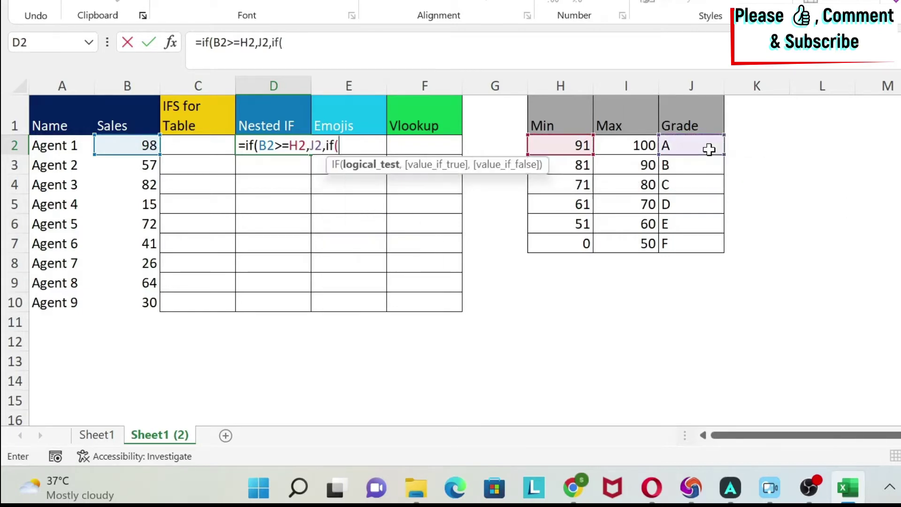
text(()
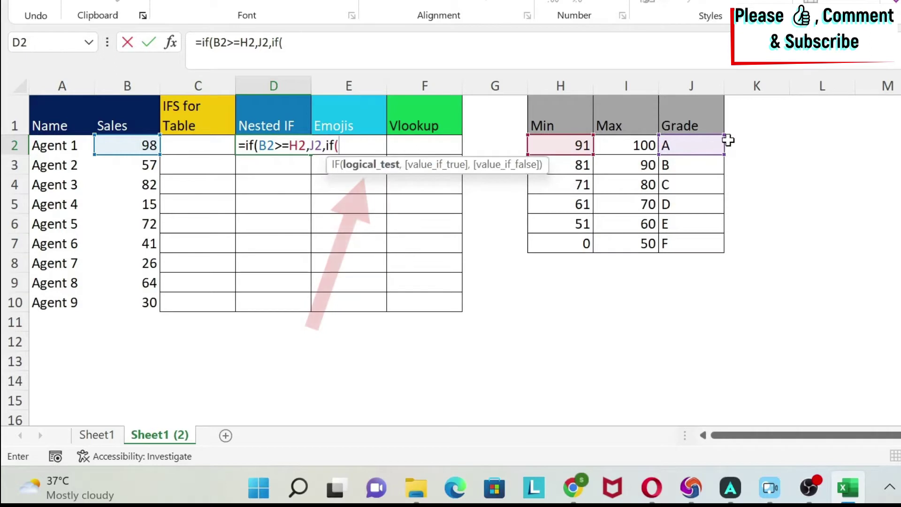
click(132, 146)
text(>=)
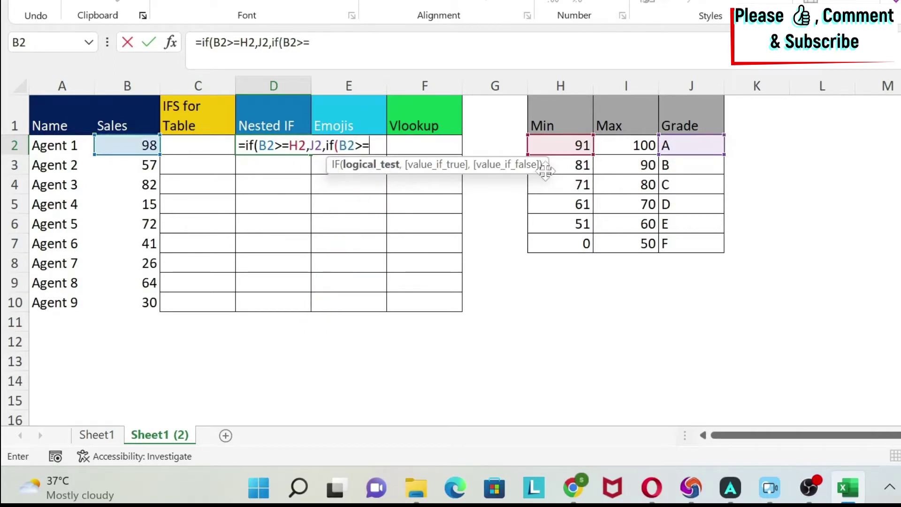
click(568, 169)
text(,)
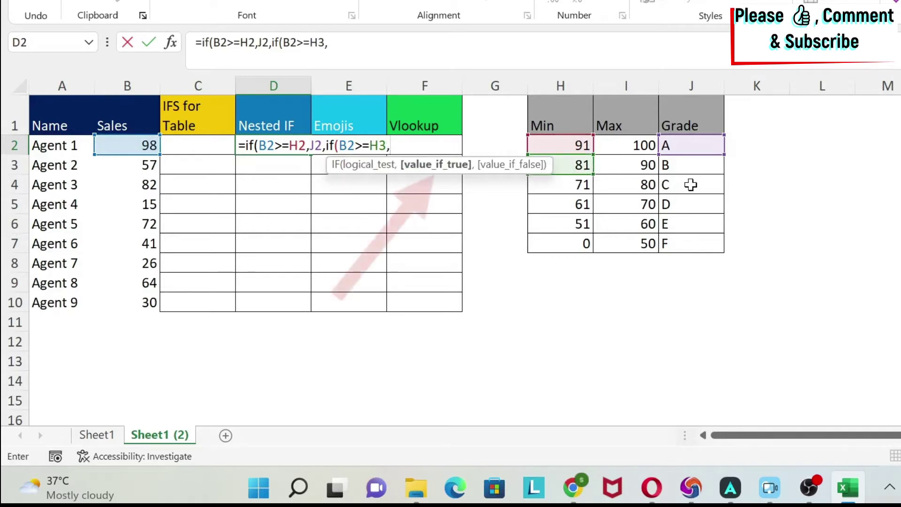
click(687, 170)
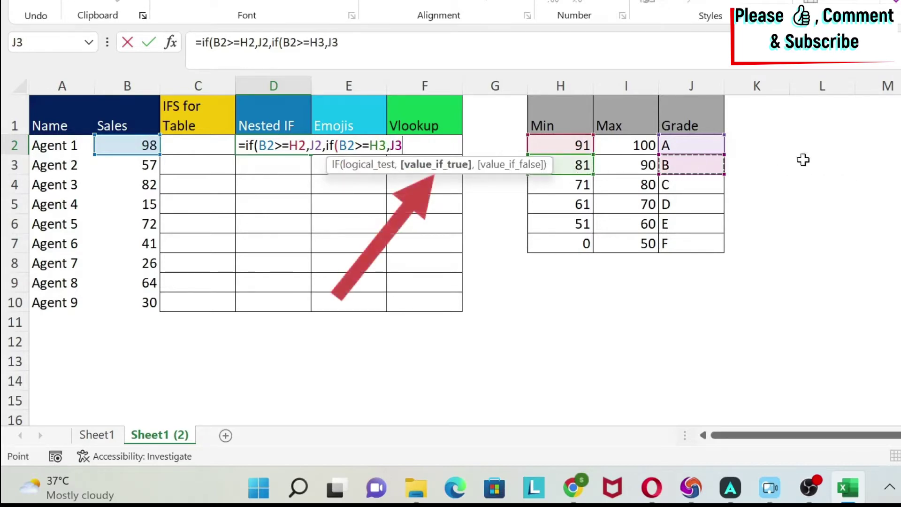
text(,"")
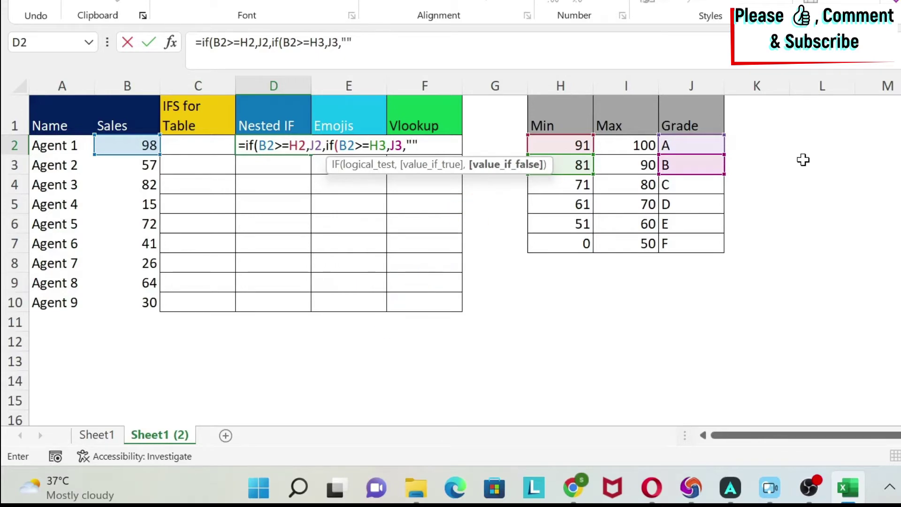
text())
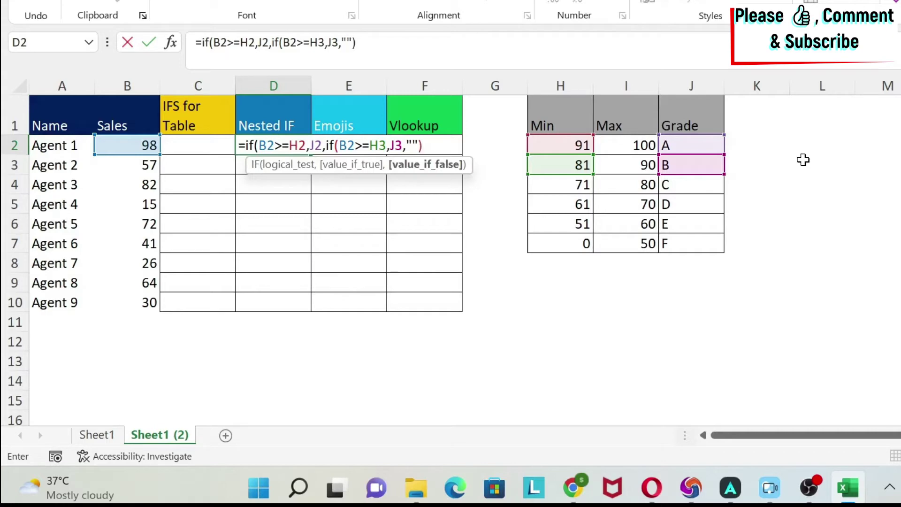
text())
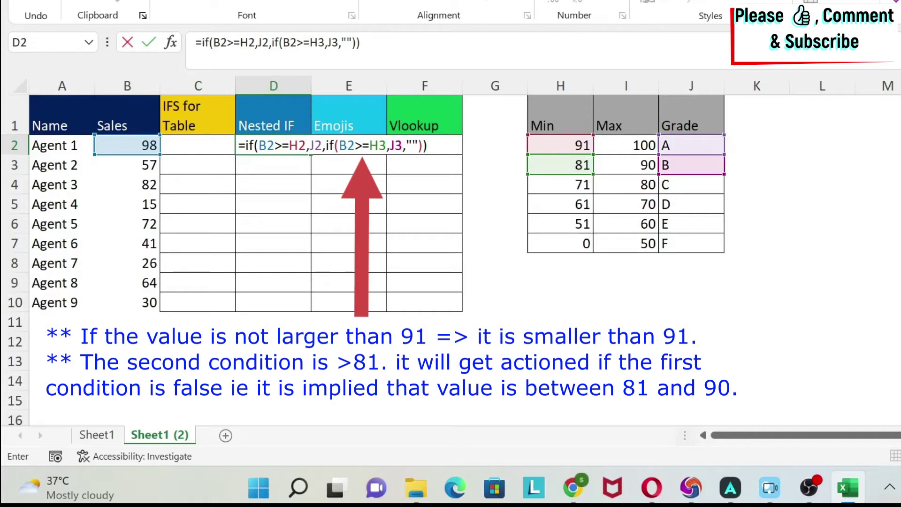
key(Return)
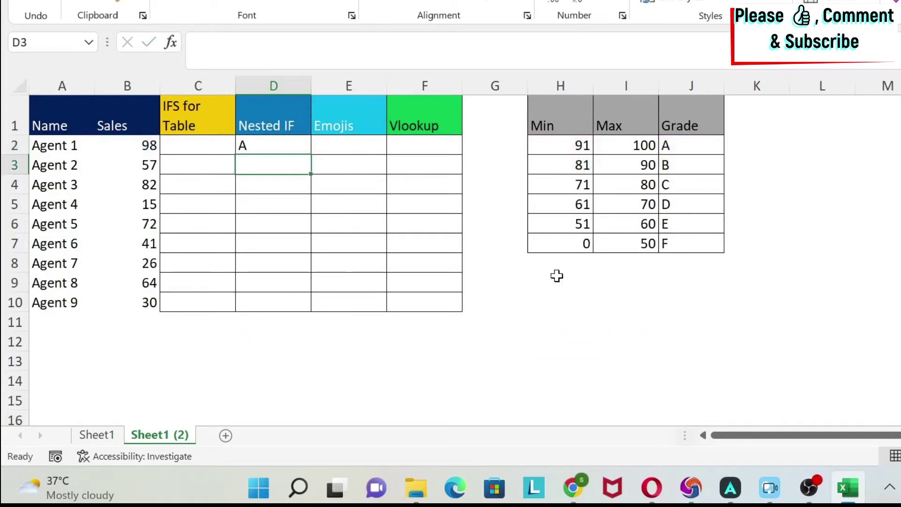
Start an IFS formula in C2 under IFS for Table with the first test B2>=H2 returning J2
click(199, 143)
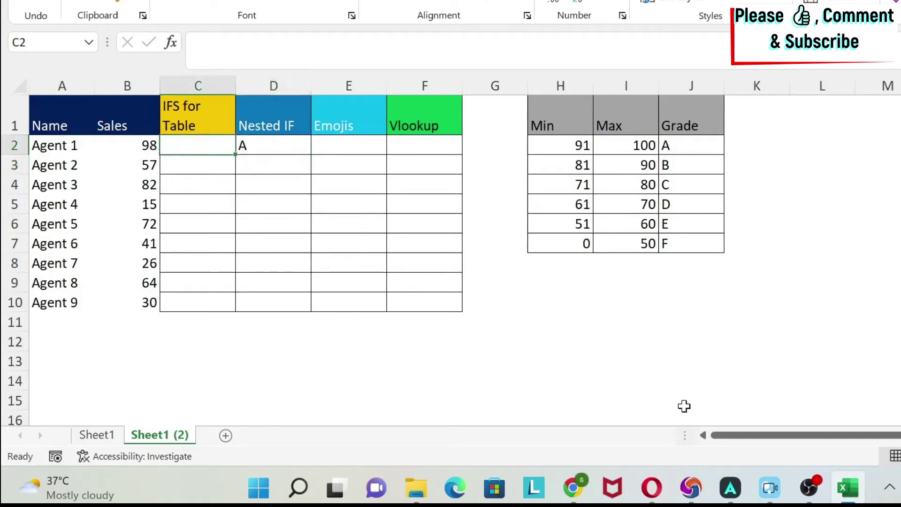
click(195, 42)
text(=)
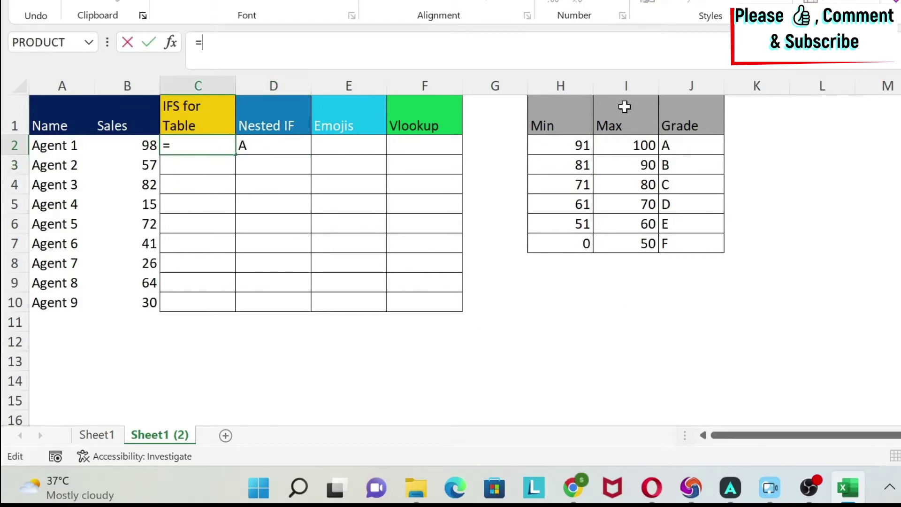
text(ifs()
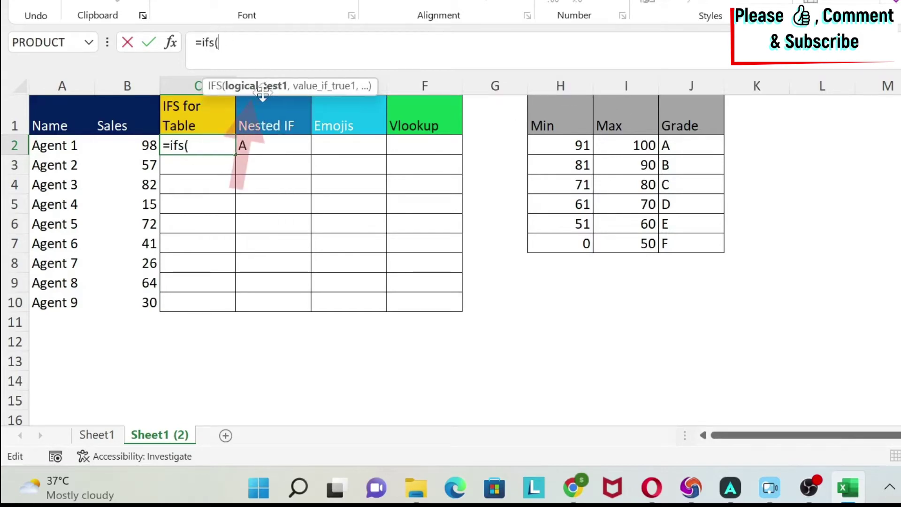
click(111, 148)
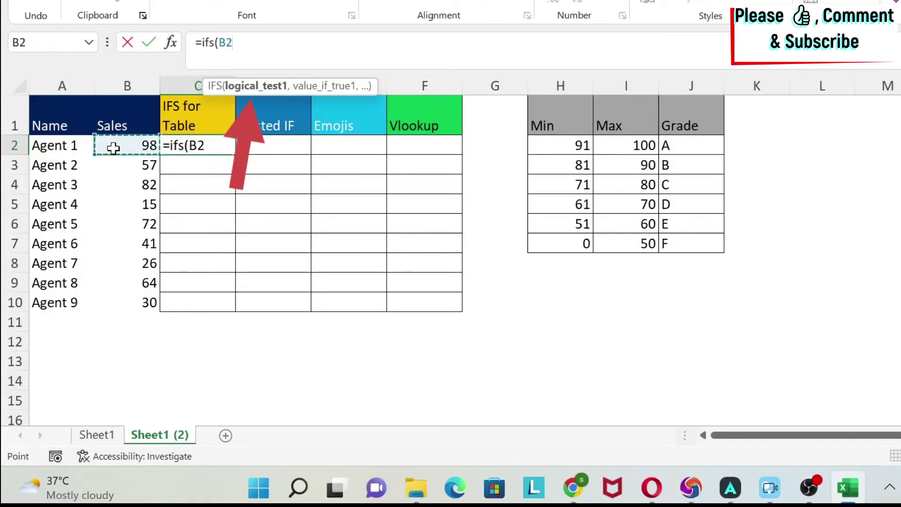
text(>=)
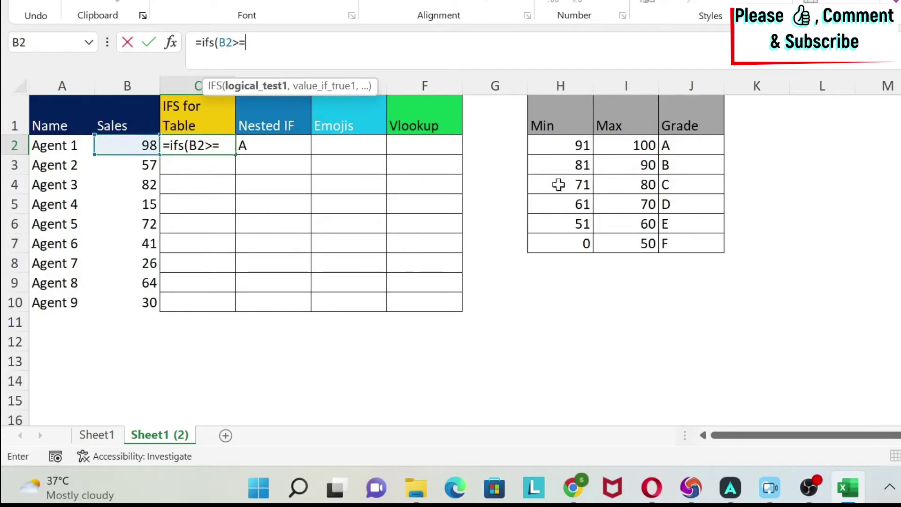
click(562, 150)
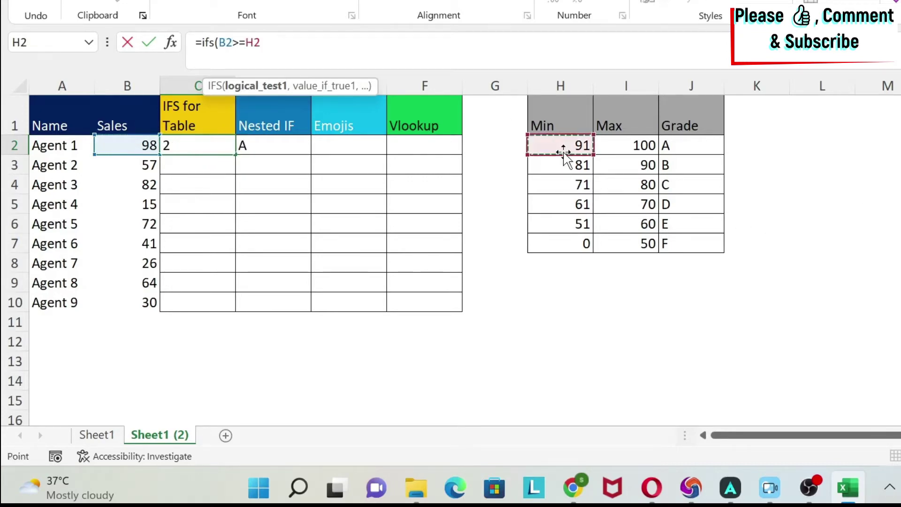
text(,)
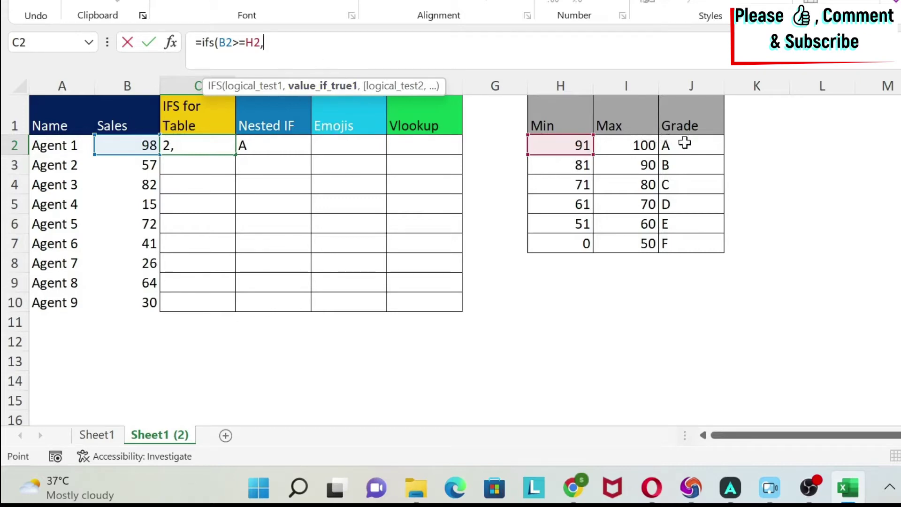
click(667, 146)
Complete the C2 IFS formula with a second test, B2>=H3, returning J3
text(,)
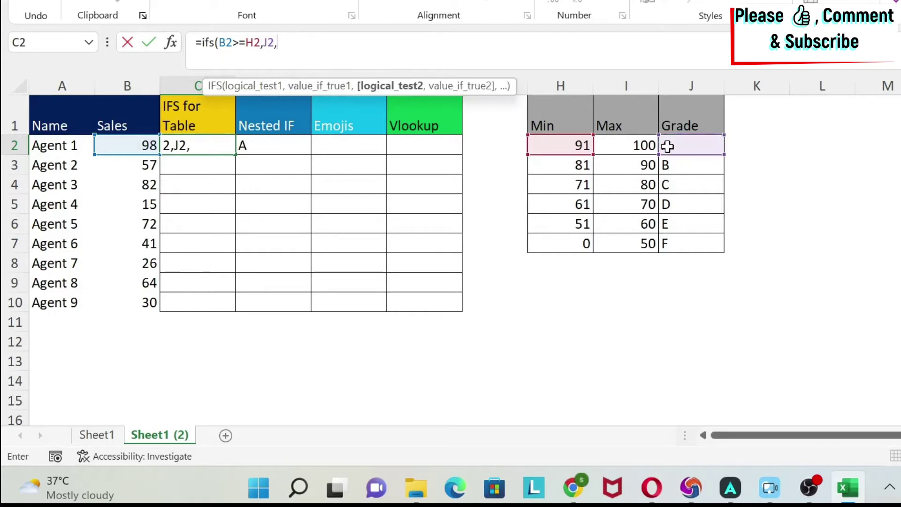
click(126, 145)
text(>)
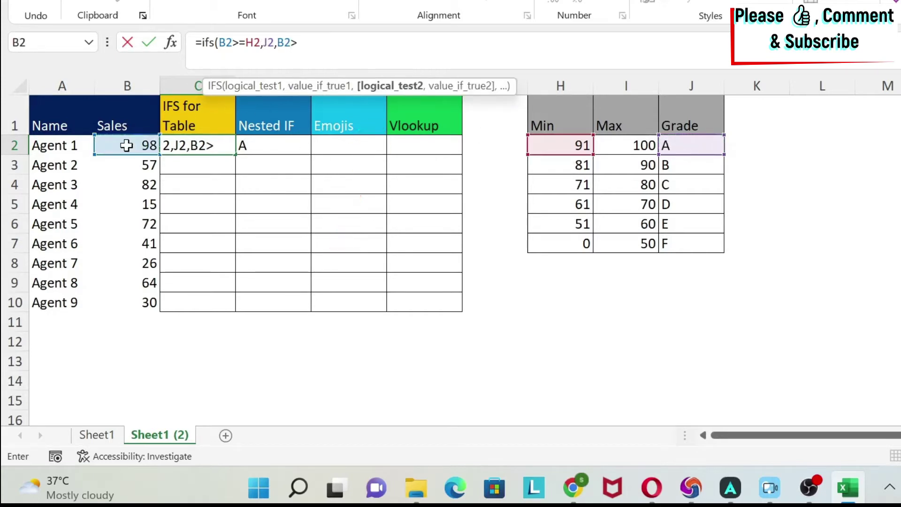
text(=)
click(574, 166)
text(,)
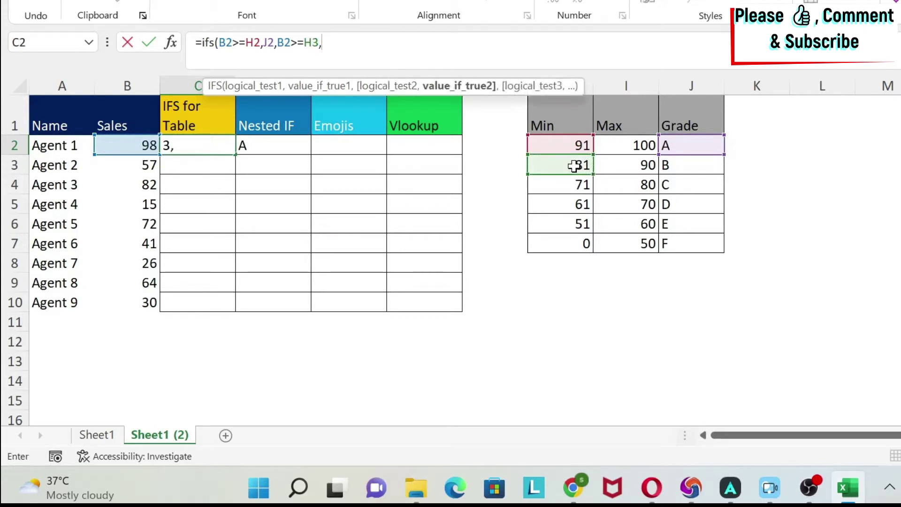
click(696, 164)
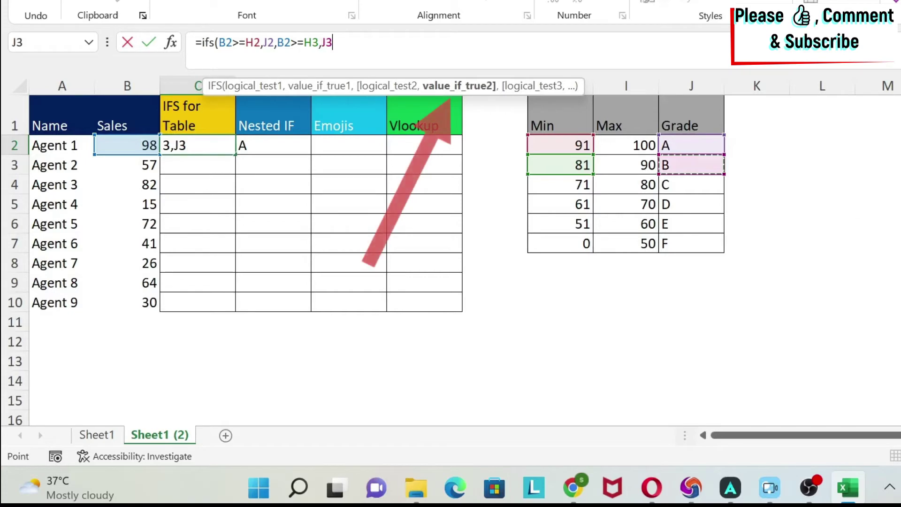
text())
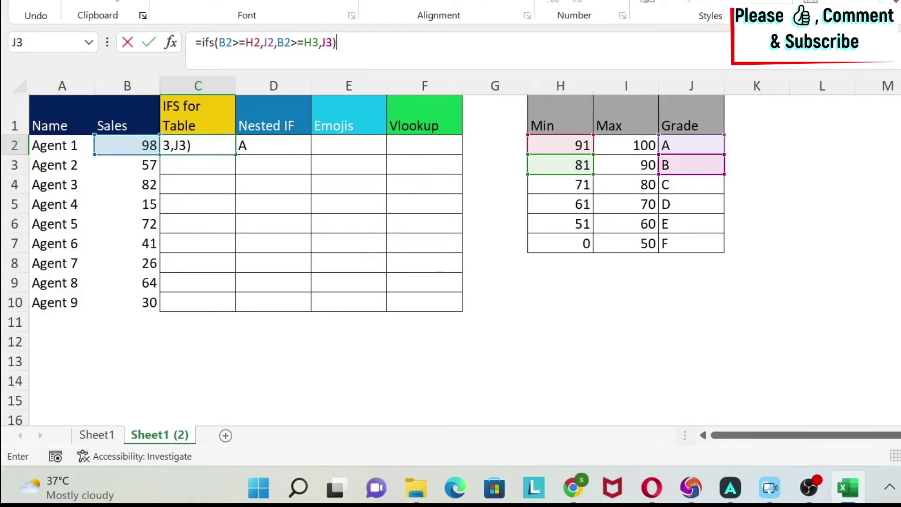
key(Return)
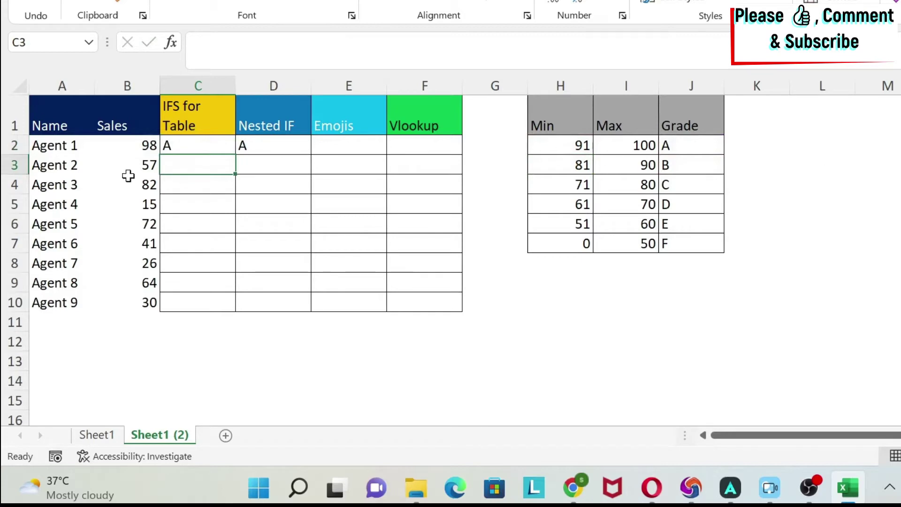
Compare the IFS formula in C2 with the nested IF formula in D2
click(203, 147)
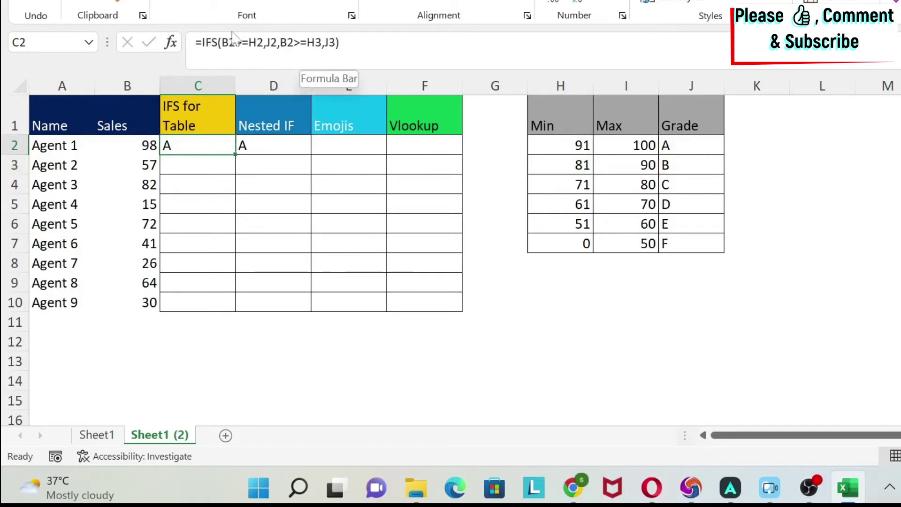
click(269, 144)
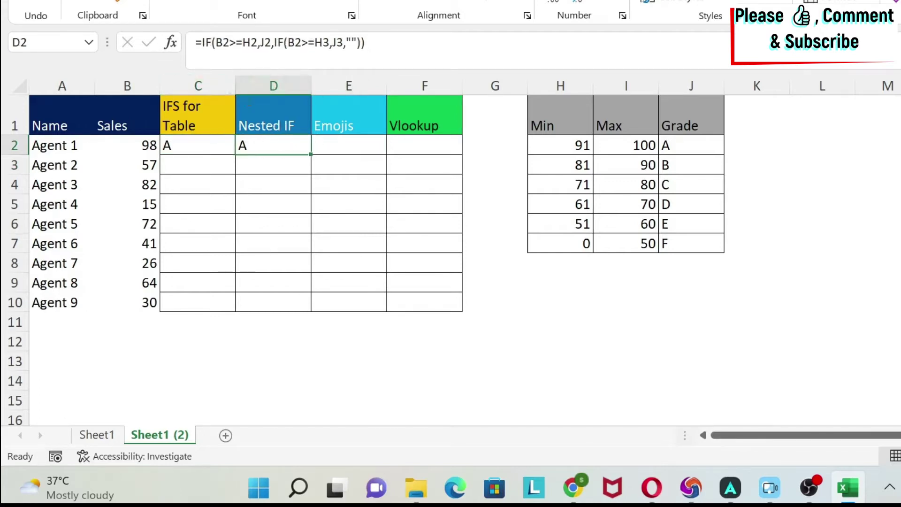
click(193, 144)
click(253, 144)
click(182, 144)
click(283, 144)
key(Left)
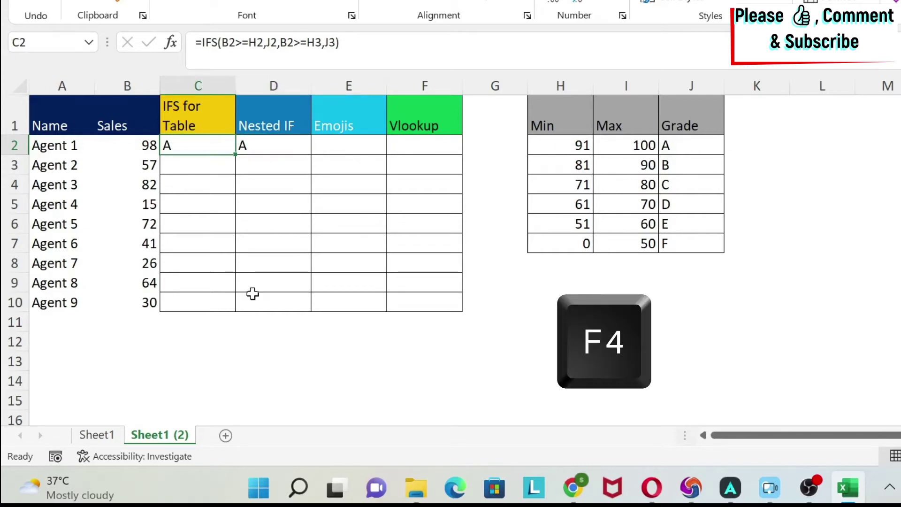
Make the H2, J2, H3 and J3 references in the C2 IFS formula absolute
click(256, 44)
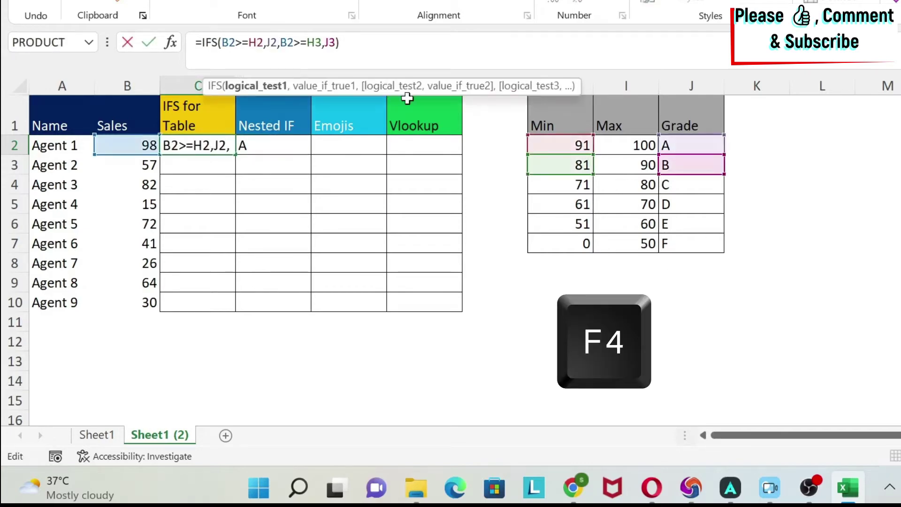
key(F4)
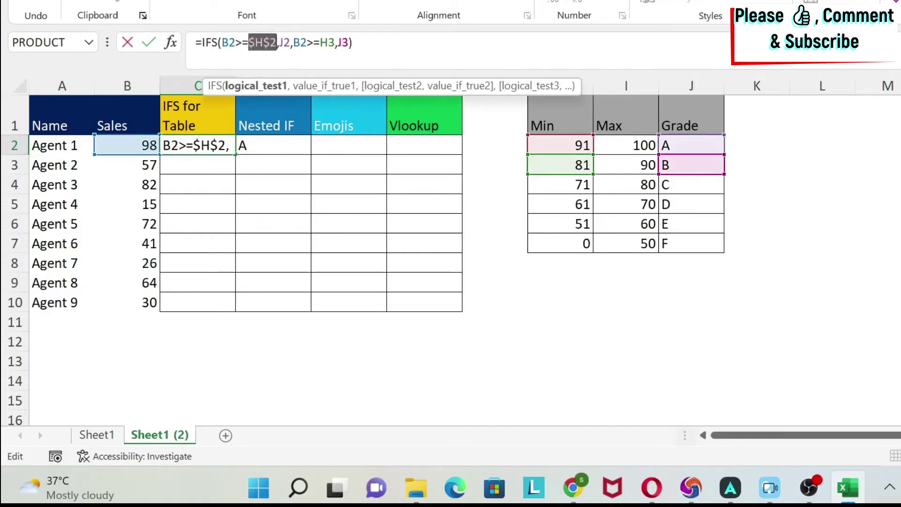
click(285, 43)
key(F4)
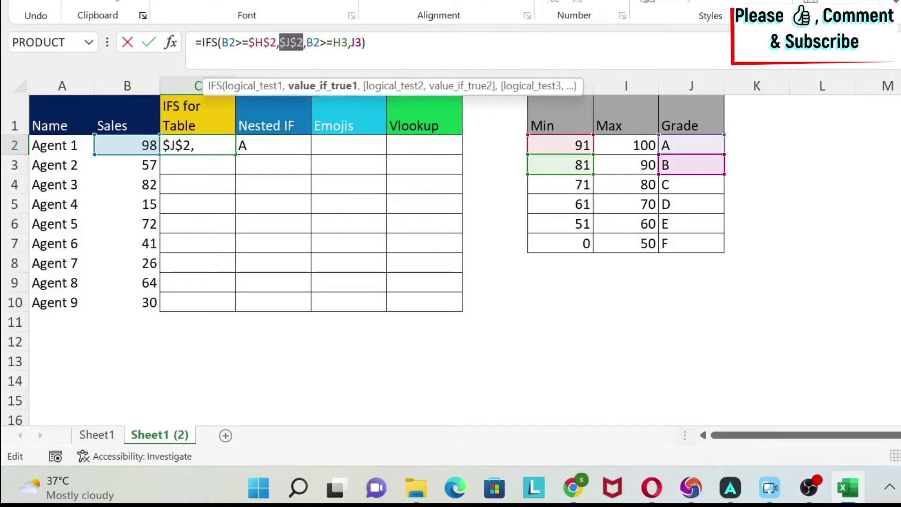
click(336, 42)
key(F4)
click(369, 43)
key(F4)
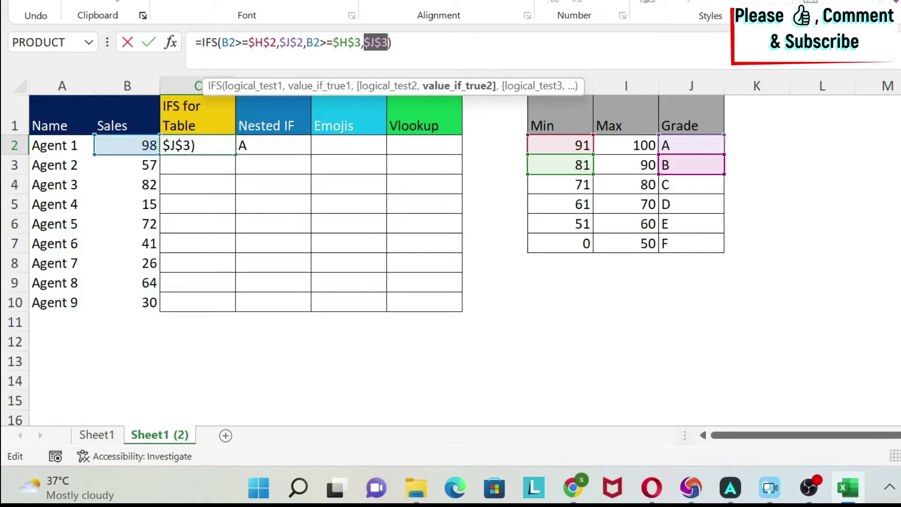
key(Return)
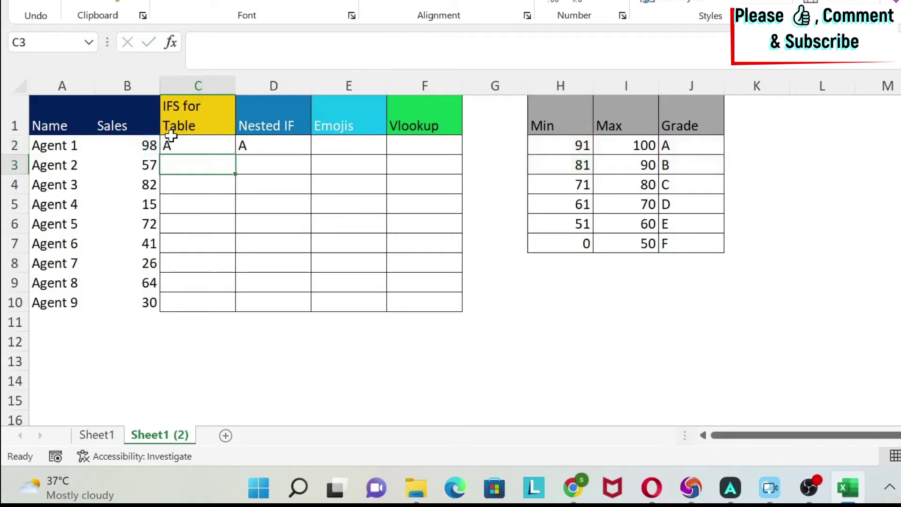
Copy the C2 IFS formula to C3, check its references, and fill it down through C10
click(224, 145)
drag(234, 156, 235, 175)
click(209, 161)
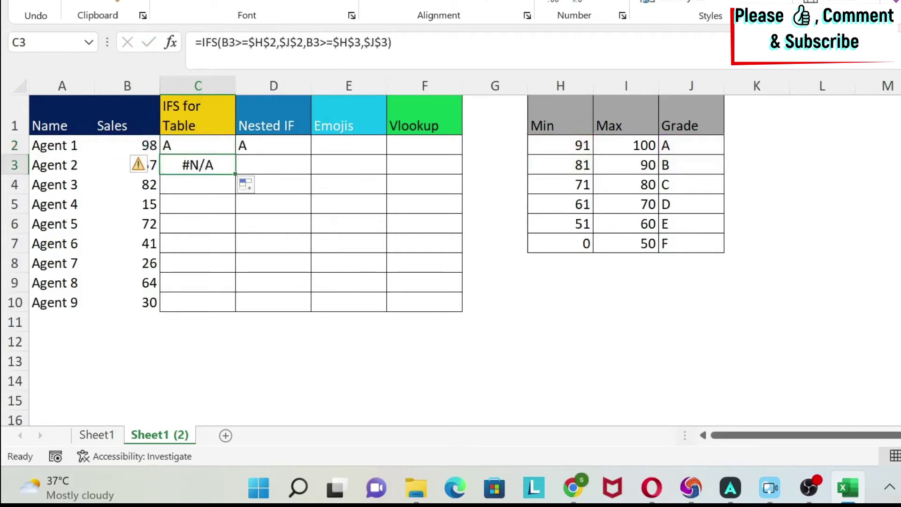
key(F2)
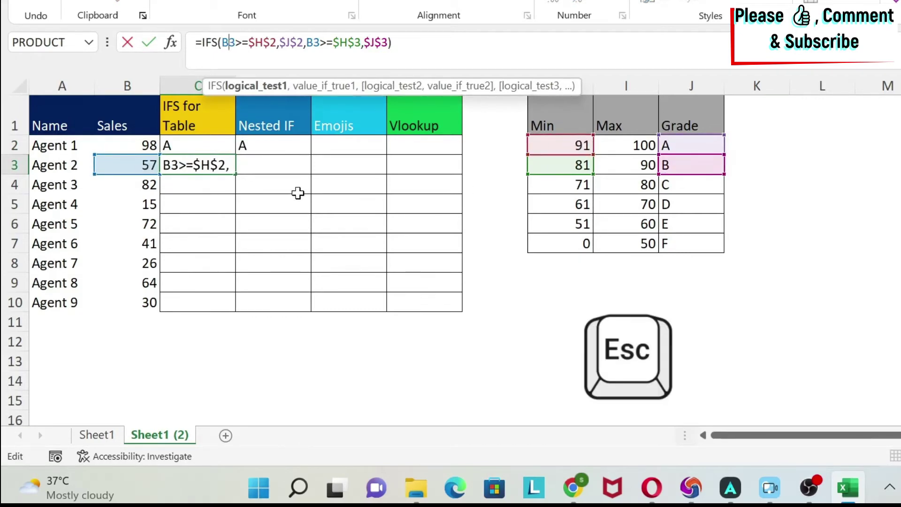
key(Escape)
drag(235, 175, 227, 307)
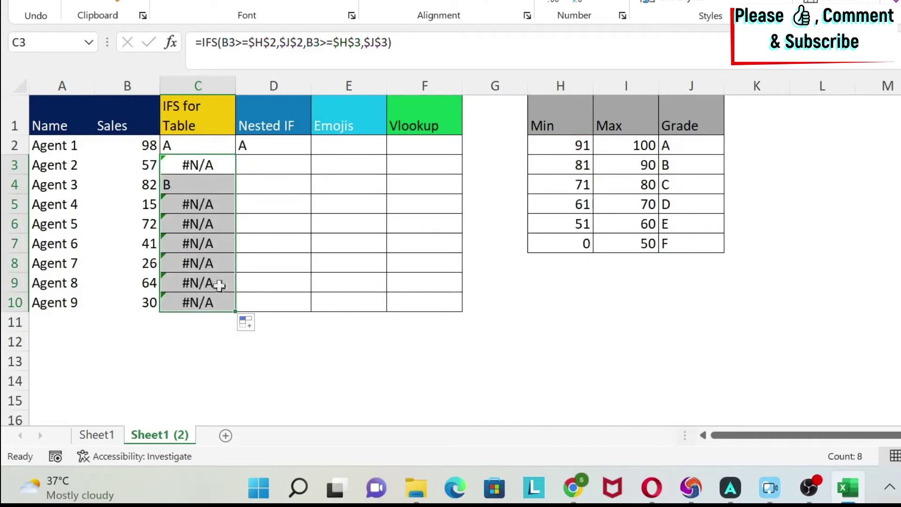
Add a third test, B3<H3, returning "Small value" to the IFS formula in C3
click(215, 167)
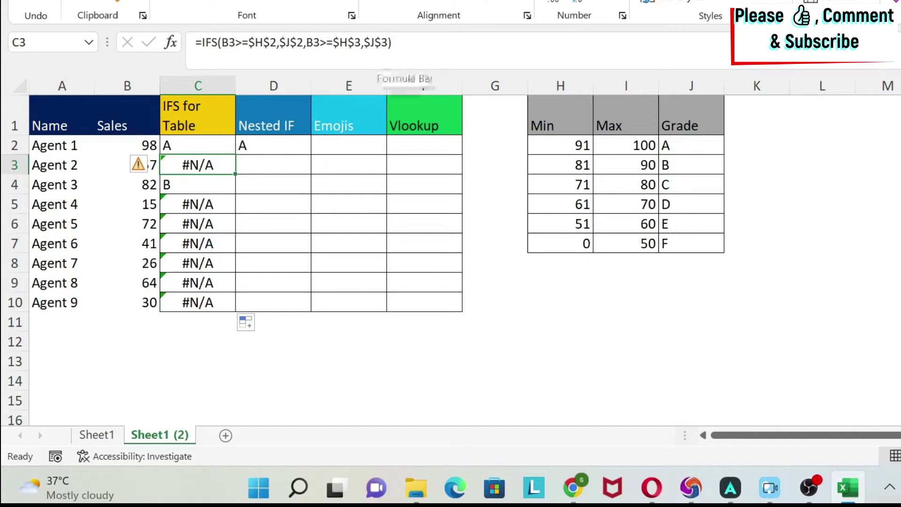
click(388, 42)
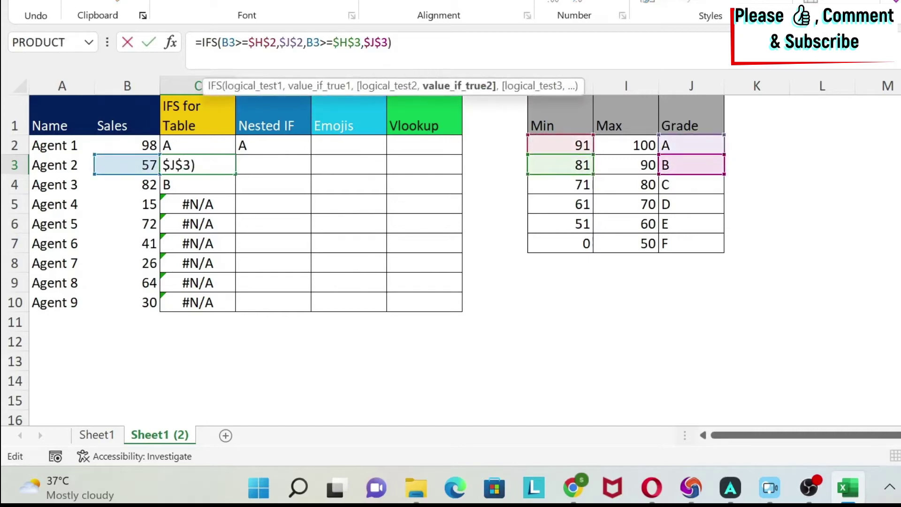
text(,)
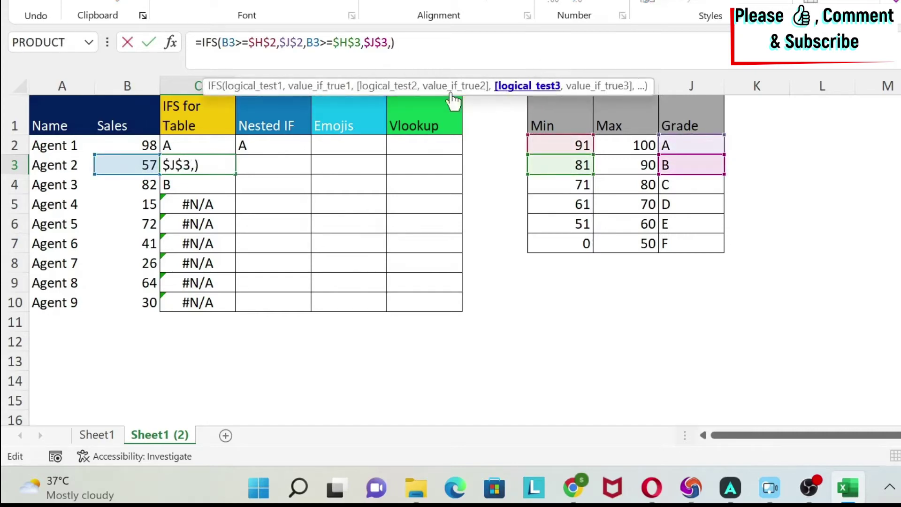
click(136, 170)
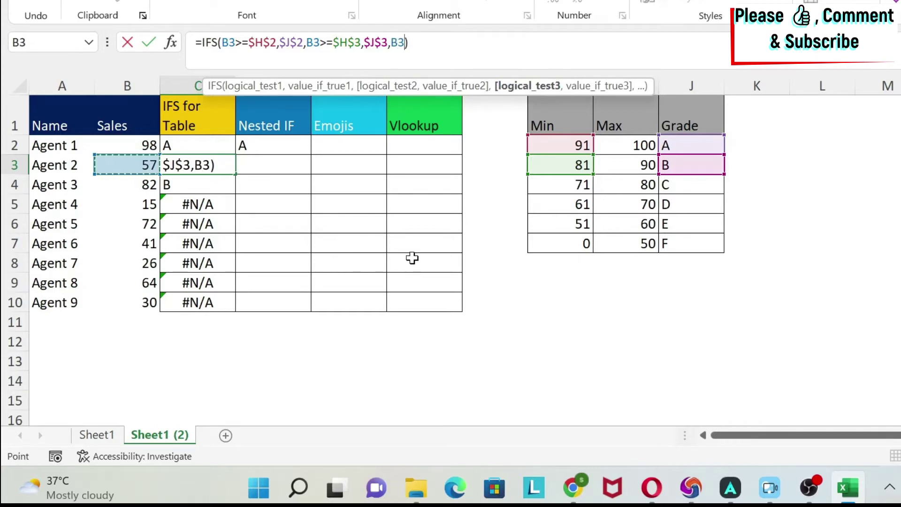
text(<)
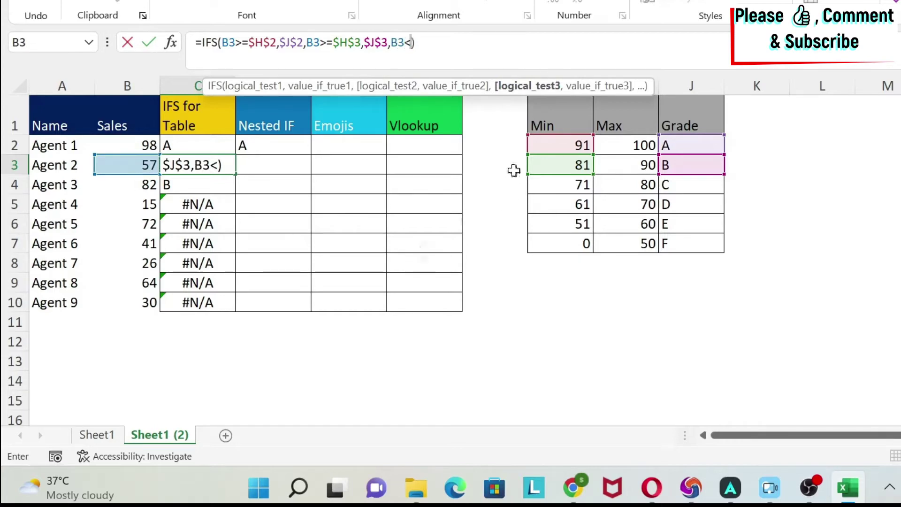
click(579, 167)
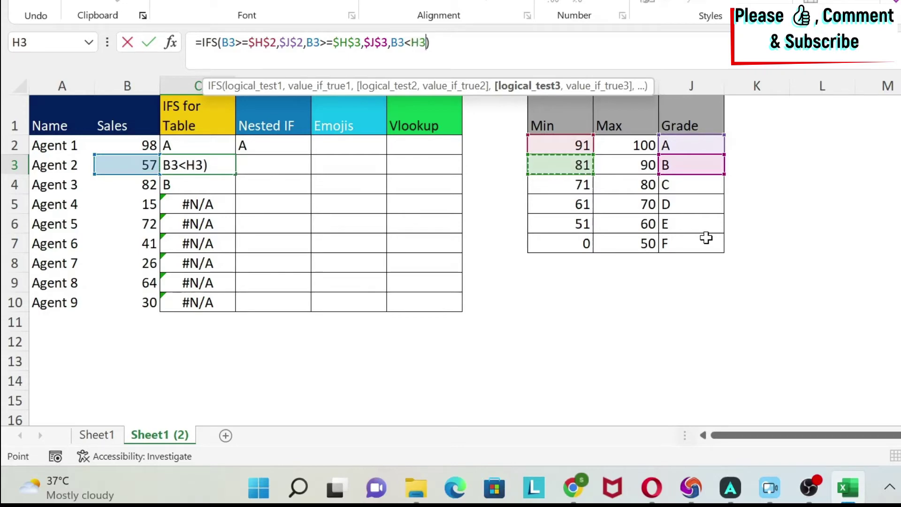
text(,)
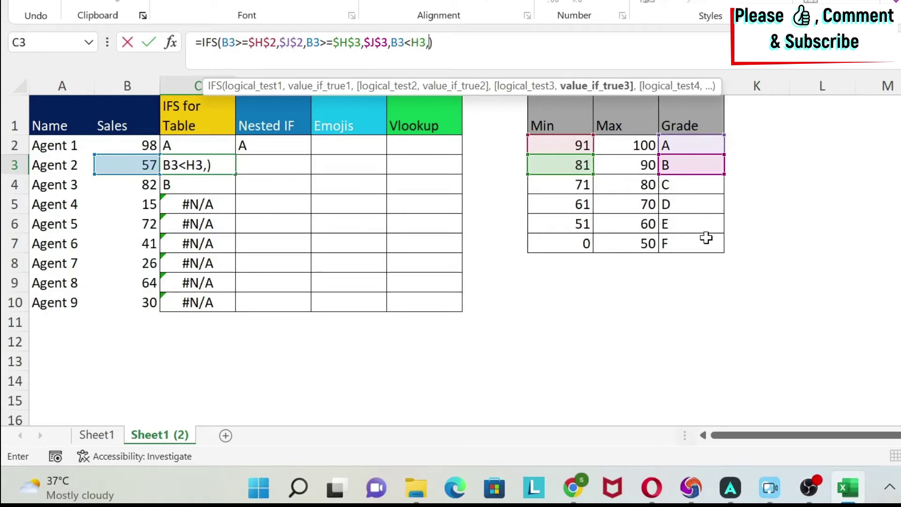
text("Small value))
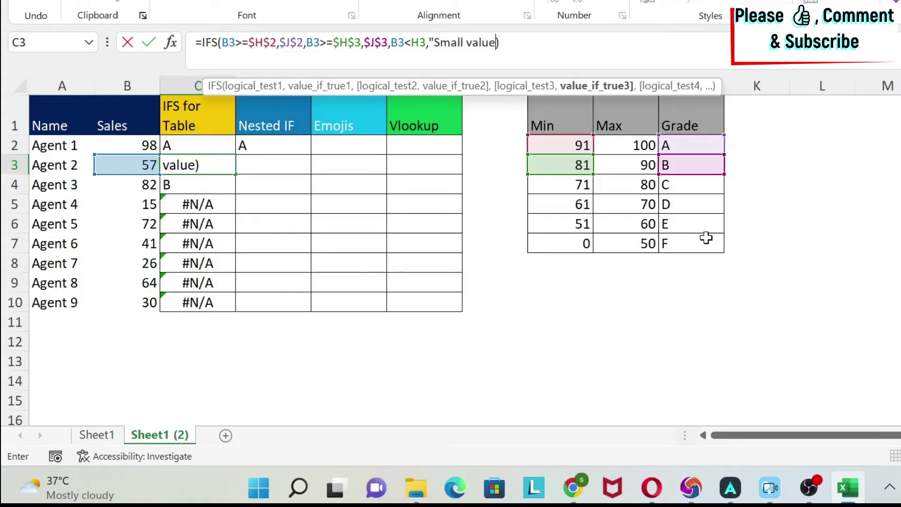
text(")
key(Return)
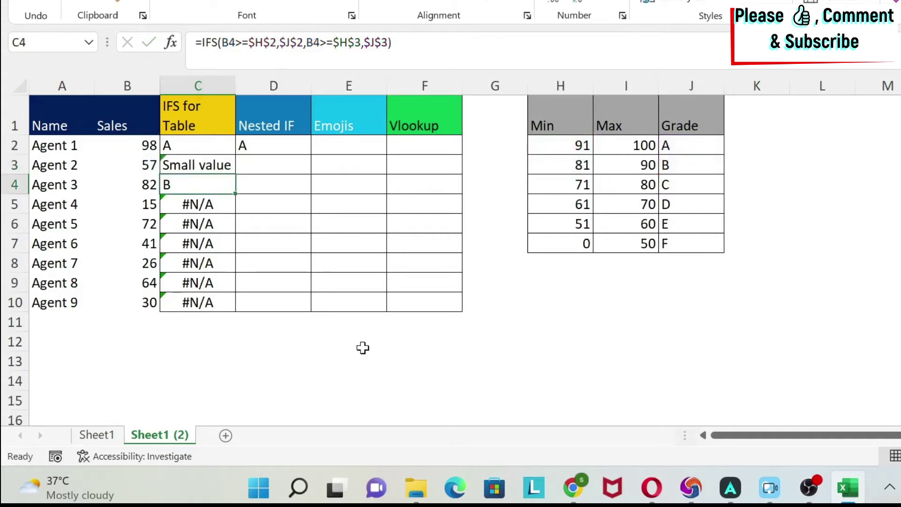
Make H3 absolute in the third test of the C3 formula and fill the formula down to C10
click(203, 170)
click(414, 42)
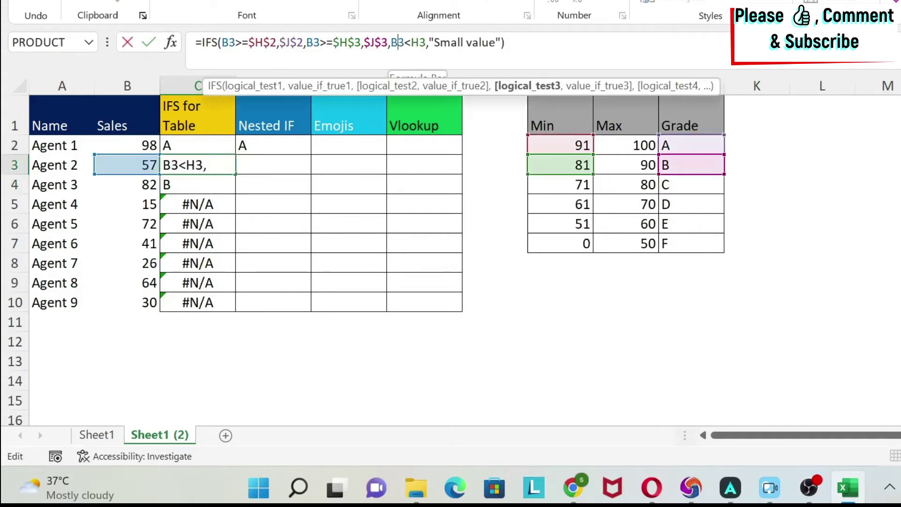
key(F4)
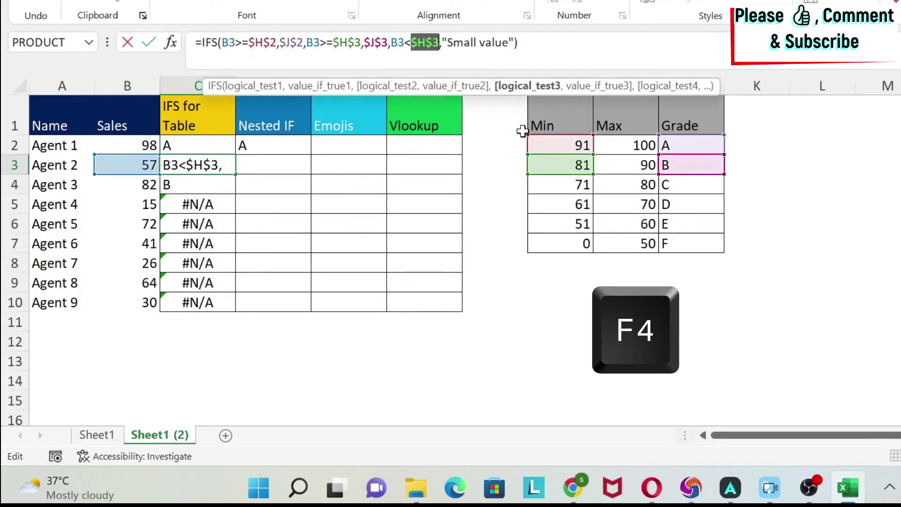
key(Return)
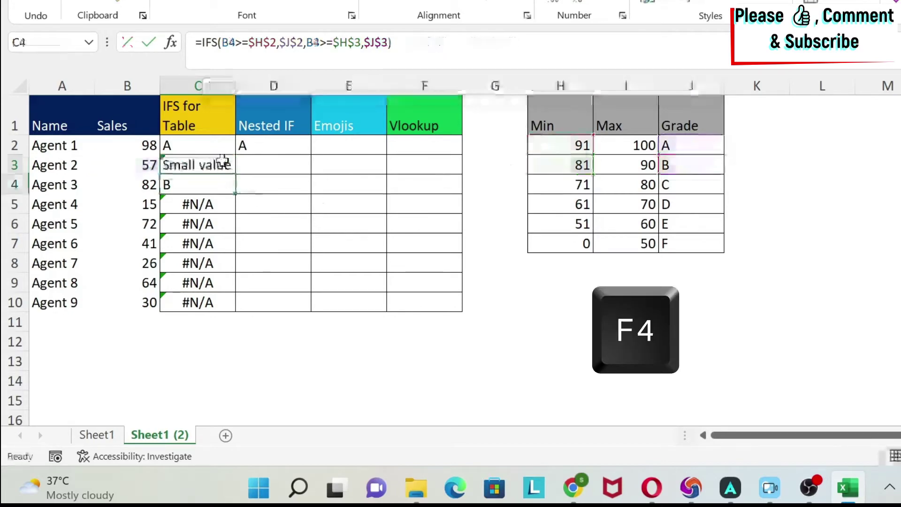
click(214, 165)
drag(234, 172, 234, 316)
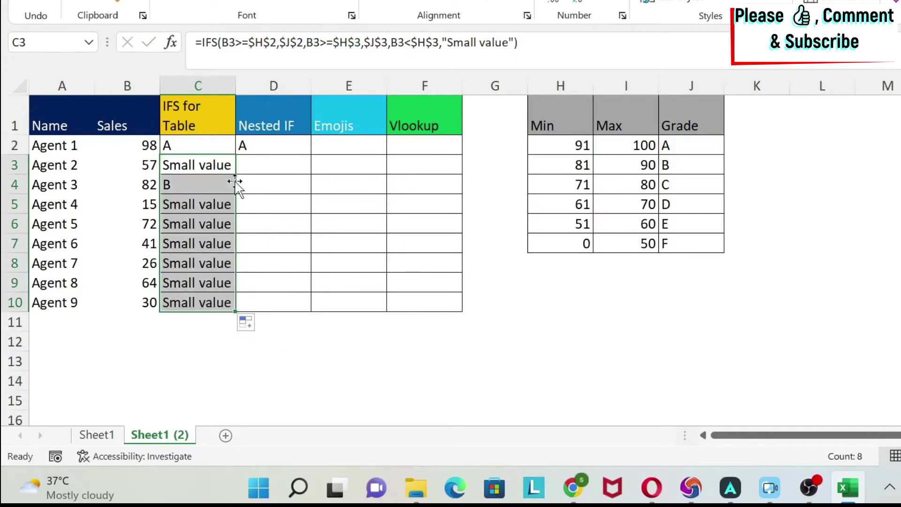
Replace the third test B3<$H$3 in the C3 formula with TRUE and fill it down to C10
click(195, 167)
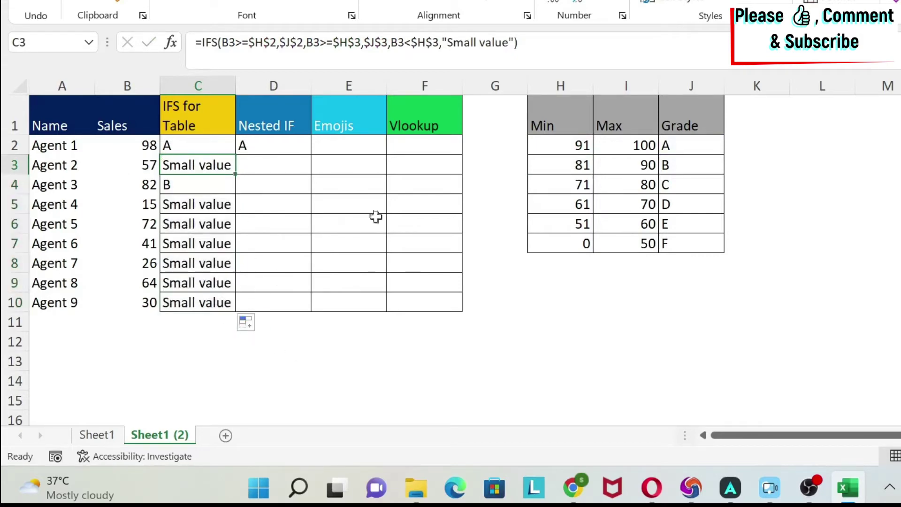
double_click(425, 42)
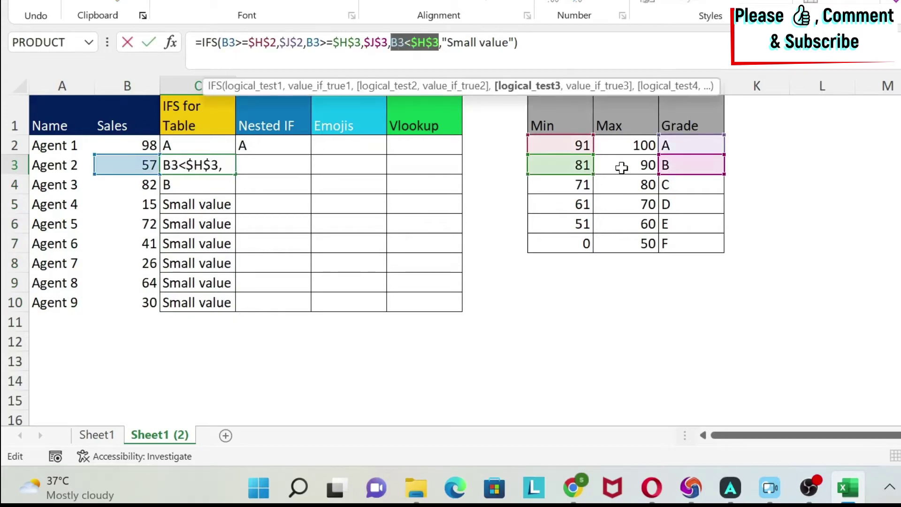
text(TRUE)
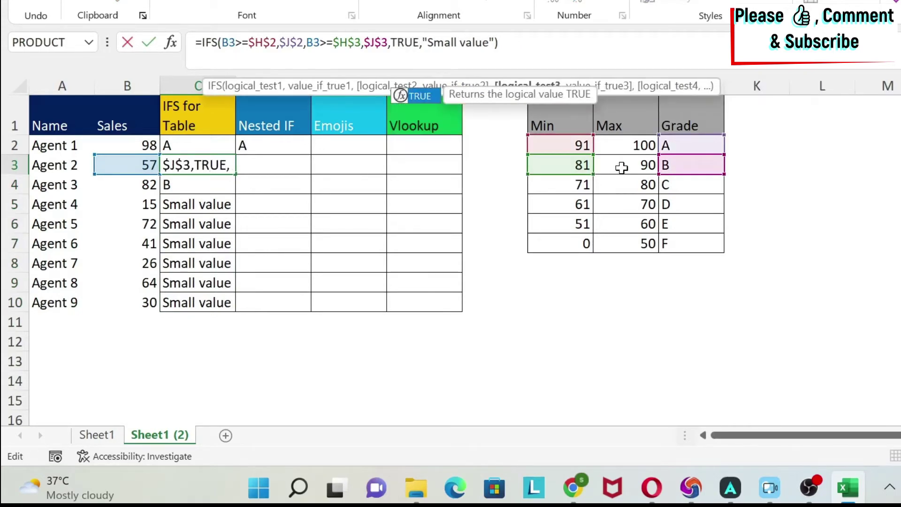
key(Return)
key(Up)
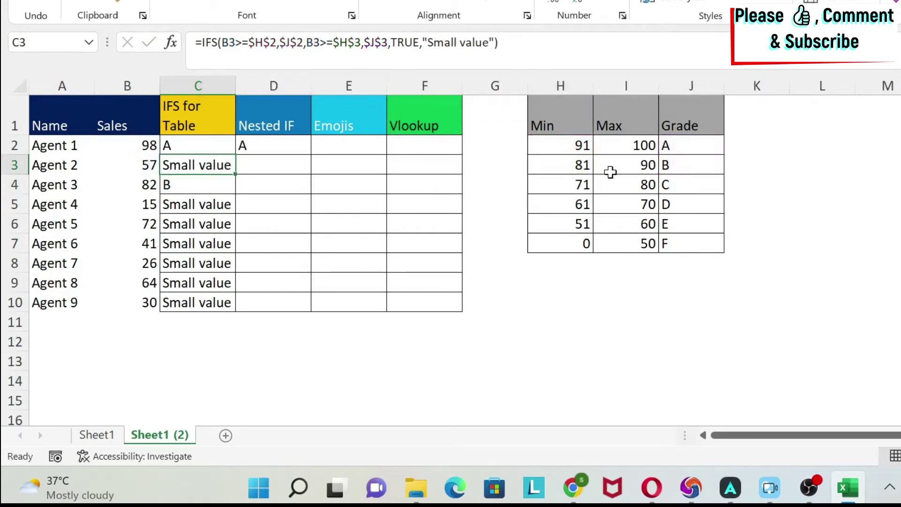
drag(235, 174, 227, 307)
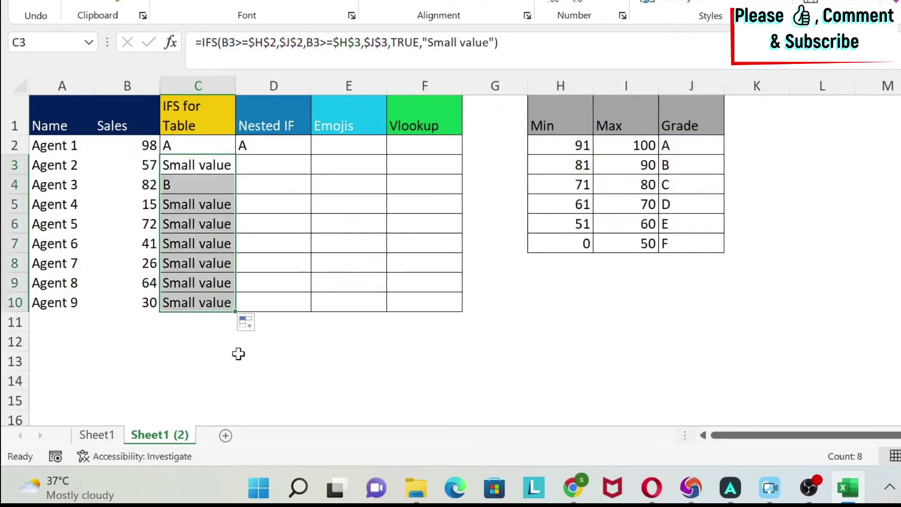
Evaluate the first two logical tests of the C3 IFS formula in place and examine its TRUE argument, leaving the formula unedited
click(214, 167)
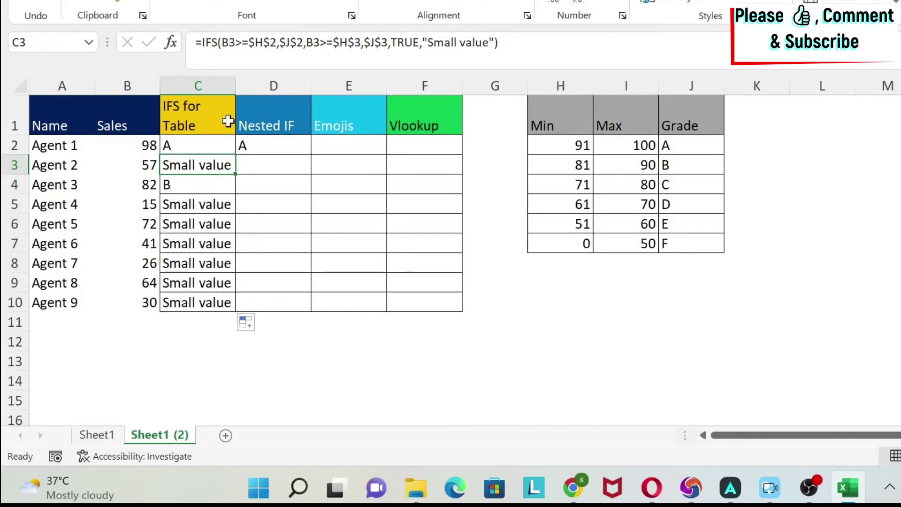
drag(221, 43, 277, 43)
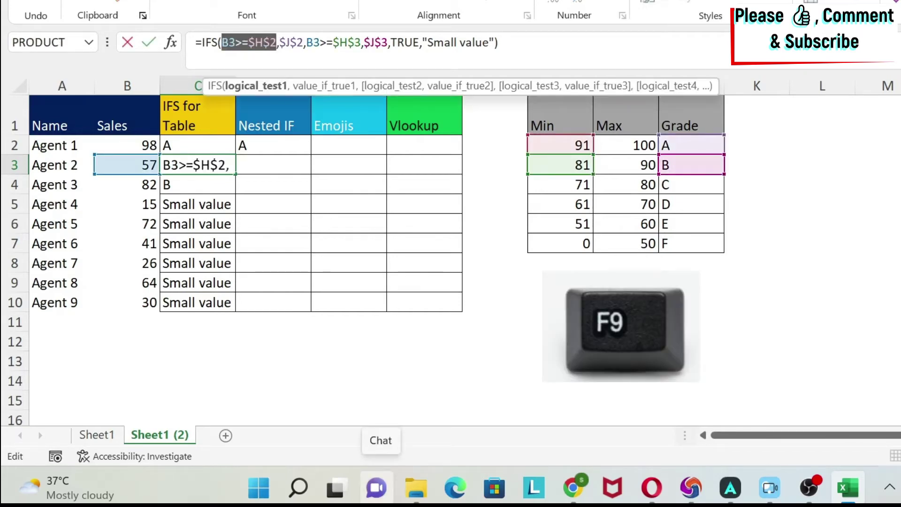
key(F9)
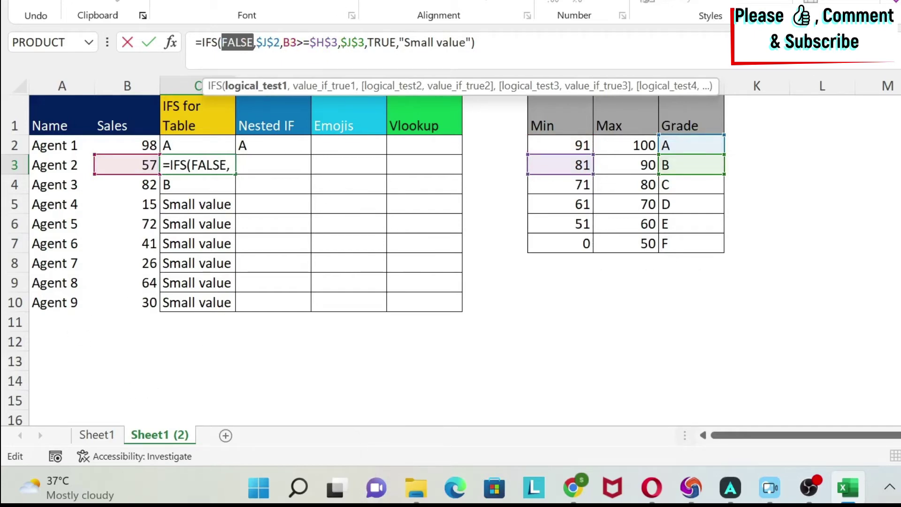
key(Escape)
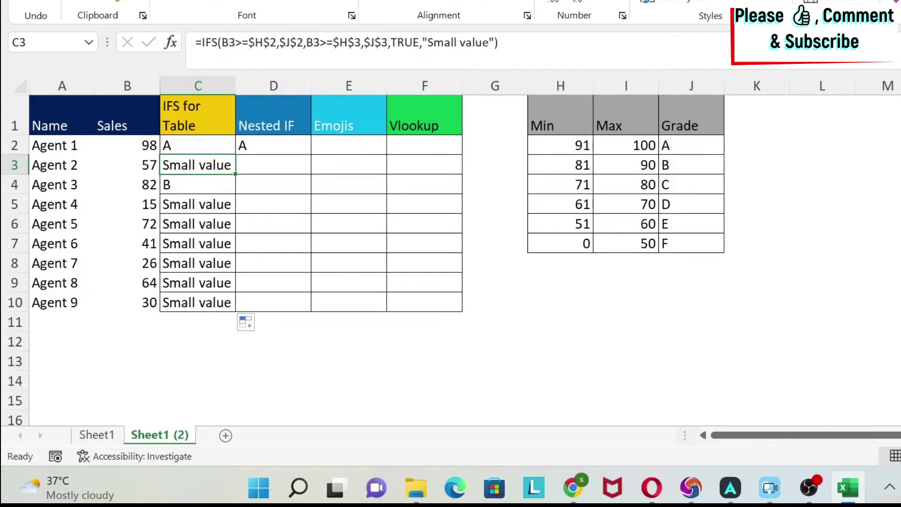
drag(306, 43, 362, 43)
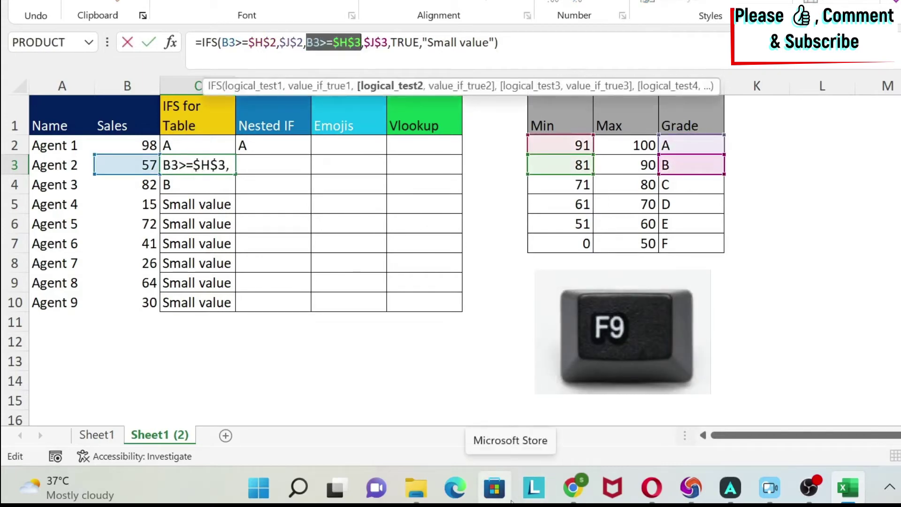
key(F9)
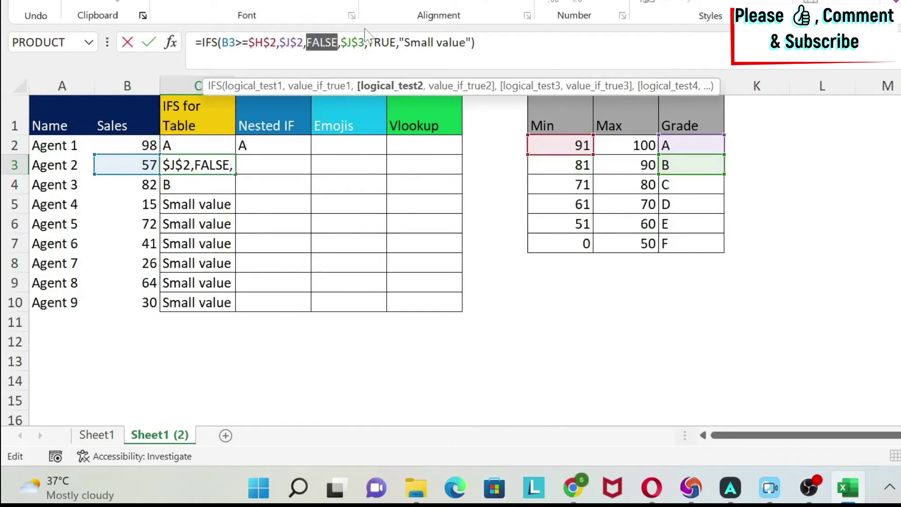
key(Escape)
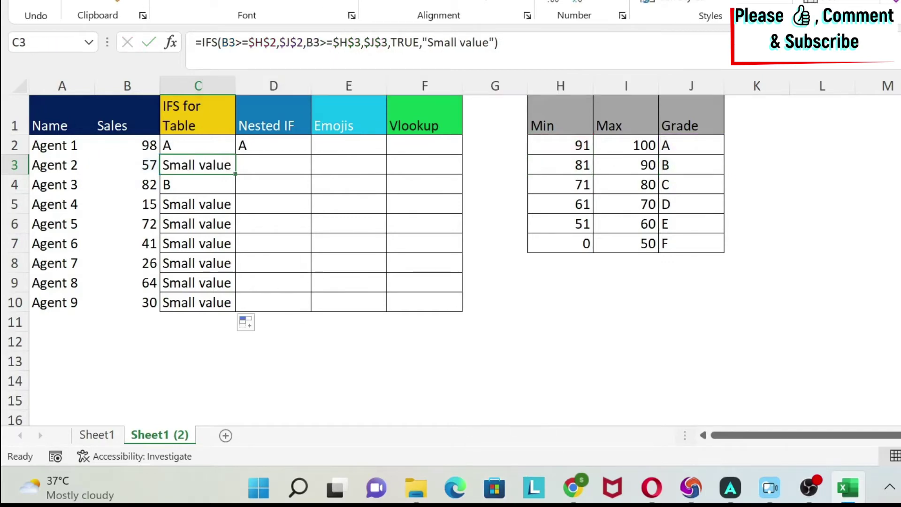
double_click(404, 43)
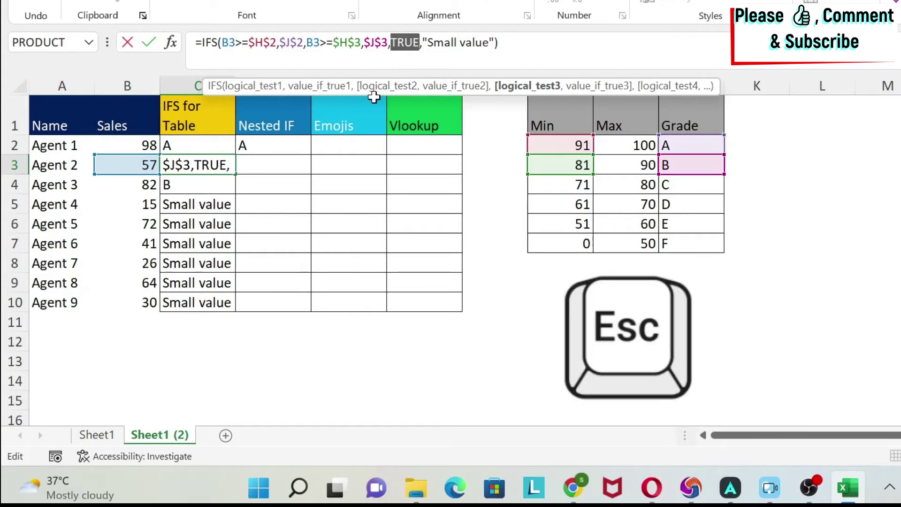
key(Escape)
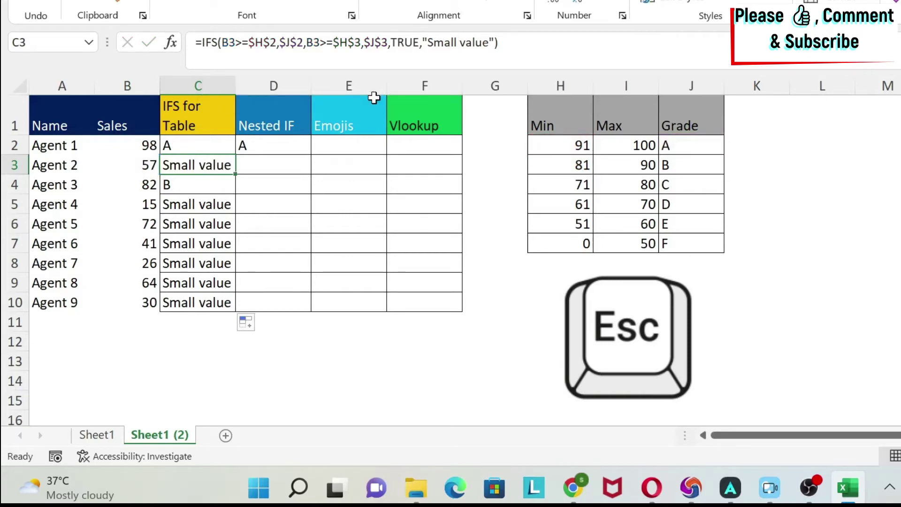
Make the H2 and J2 references absolute in the nested IF formula in D2
click(276, 144)
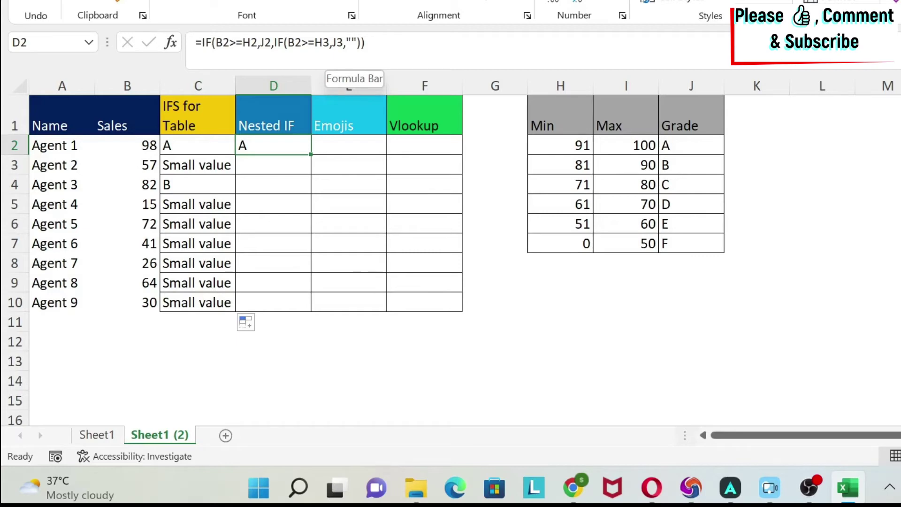
click(243, 42)
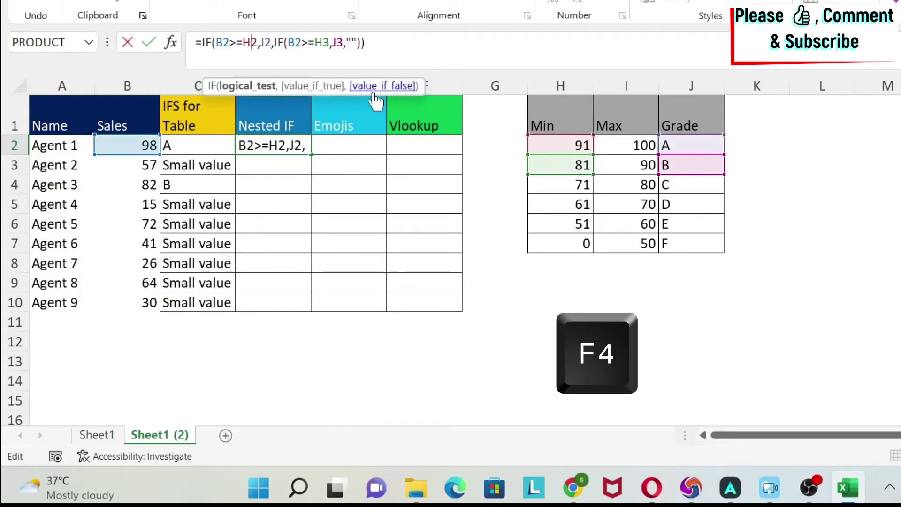
key(F4)
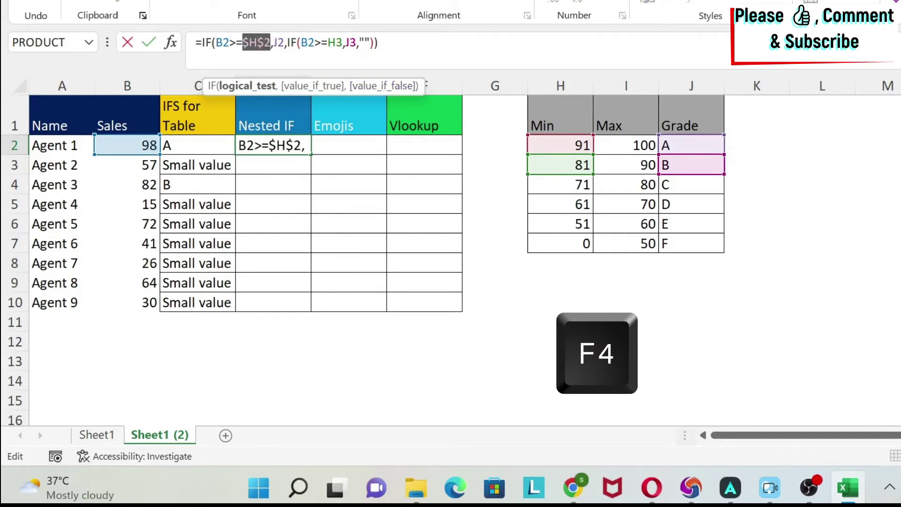
key(Right)
key(Right)
key(Right)
key(F4)
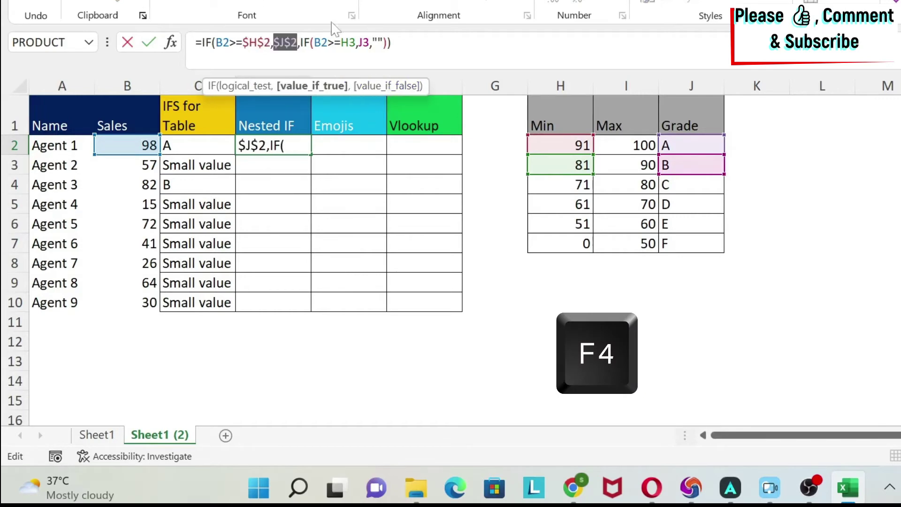
Make H3 and J3 absolute in the second IF of the D2 formula
key(Right)
key(Right)
key(Right)
key(Right)
key(Right)
key(Right)
key(Right)
key(Right)
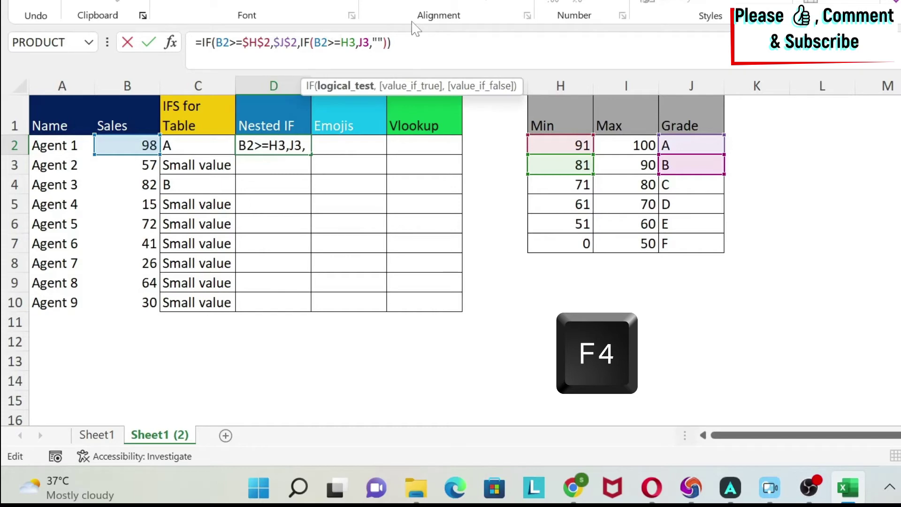
key(F4)
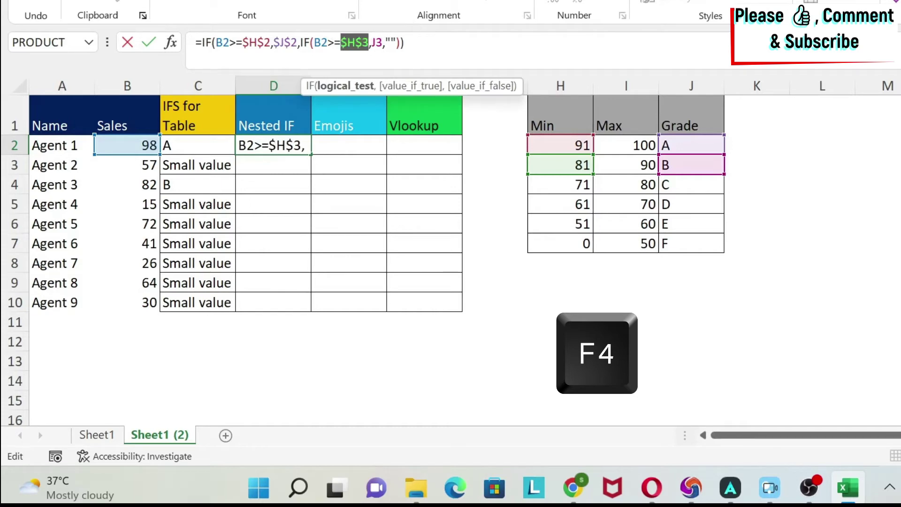
key(Right)
key(Right)
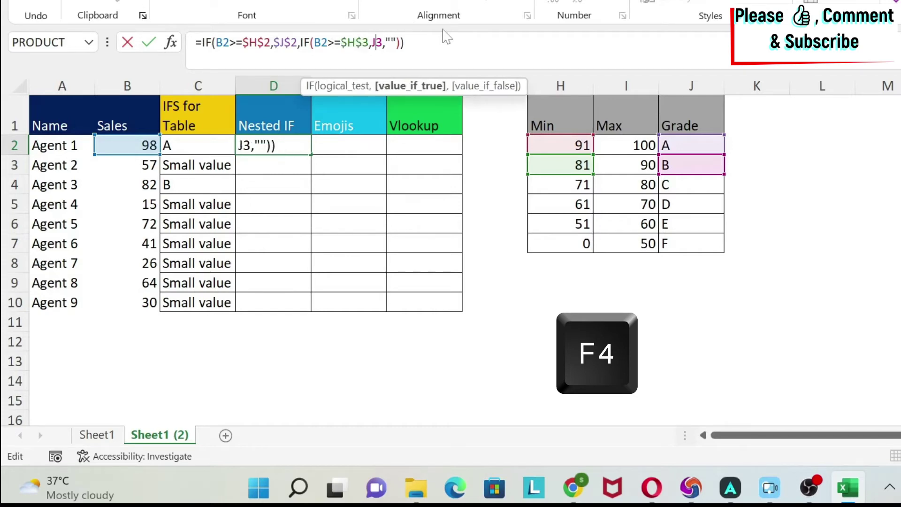
key(F4)
Replace the empty-text result in the D2 formula with a third nested IF testing B2>=$H$4 and returning $J$4
key(Right)
key(Right)
key(shift+Right)
key(shift+Right)
text(if(B2>=)
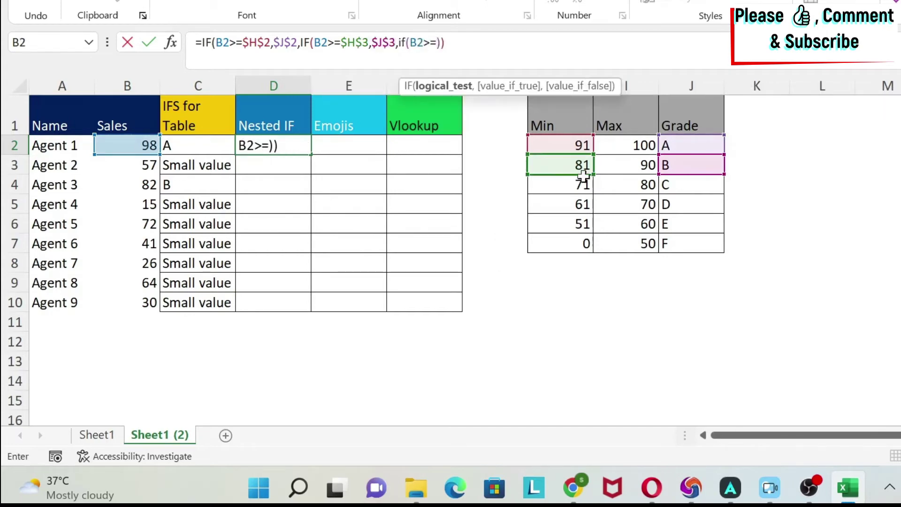
click(582, 185)
key(F4)
text(,)
click(684, 185)
key(F4)
Nest a fourth IF in the D2 formula that tests B2>=$H$5 and returns $J$5
text(,if()
click(122, 146)
text(>=)
click(565, 202)
key(F4)
text(,)
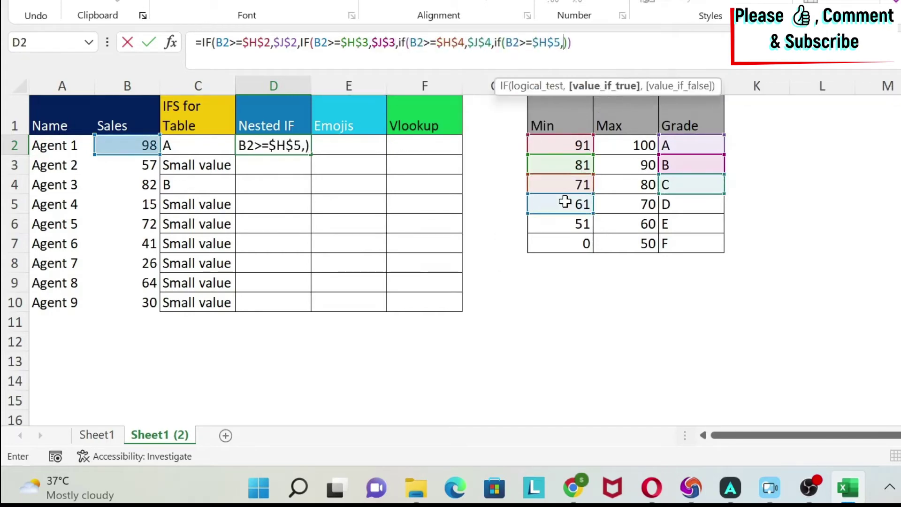
click(695, 204)
key(F4)
Nest a fifth IF in the D2 formula that tests B2>=$H$6 and returns $J$6
text(=)
click(570, 223)
key(F4)
text(,)
click(686, 218)
key(F4)
text(,if(B2>=$H$6,$J$6,)
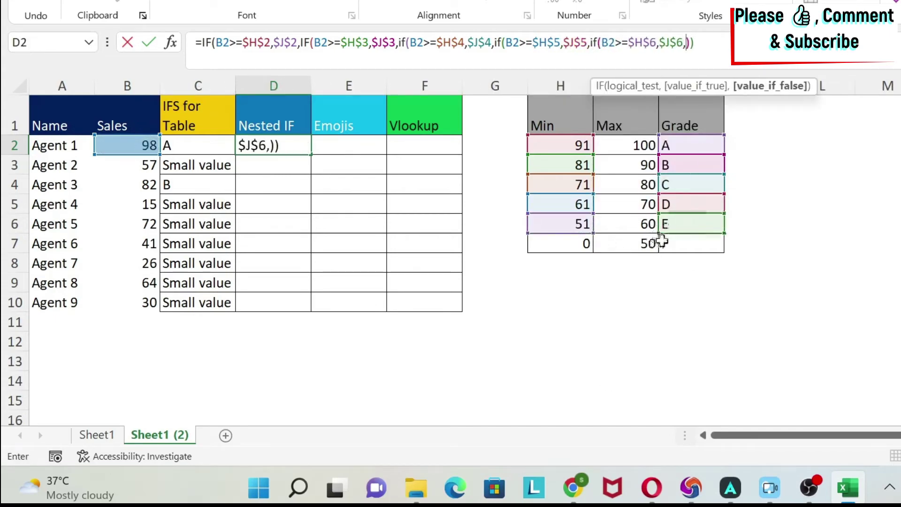
Finish the D2 nested IF with $J$7 as the final false value and fill it down to D10
click(690, 242)
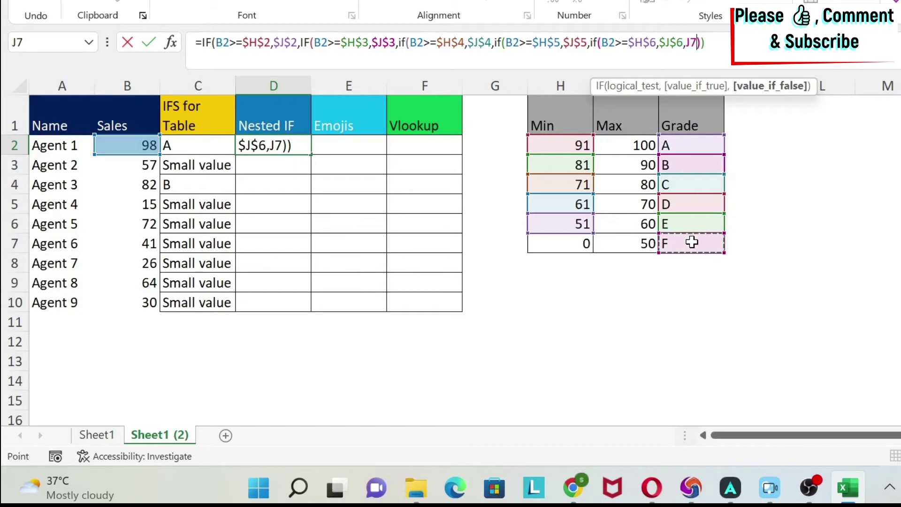
key(F4)
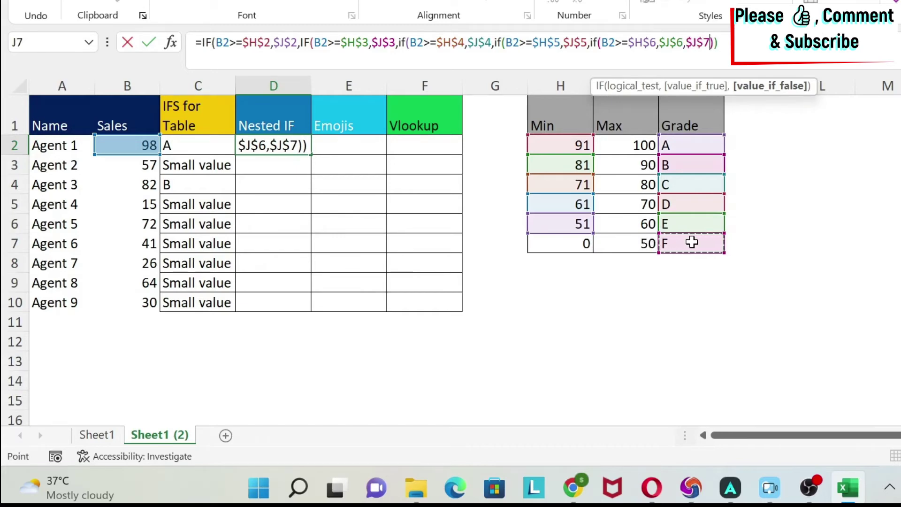
text())
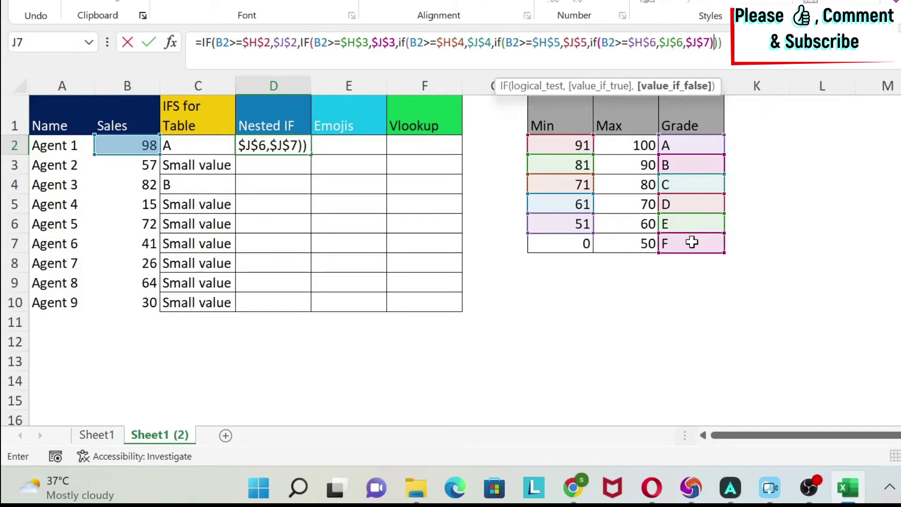
text()))
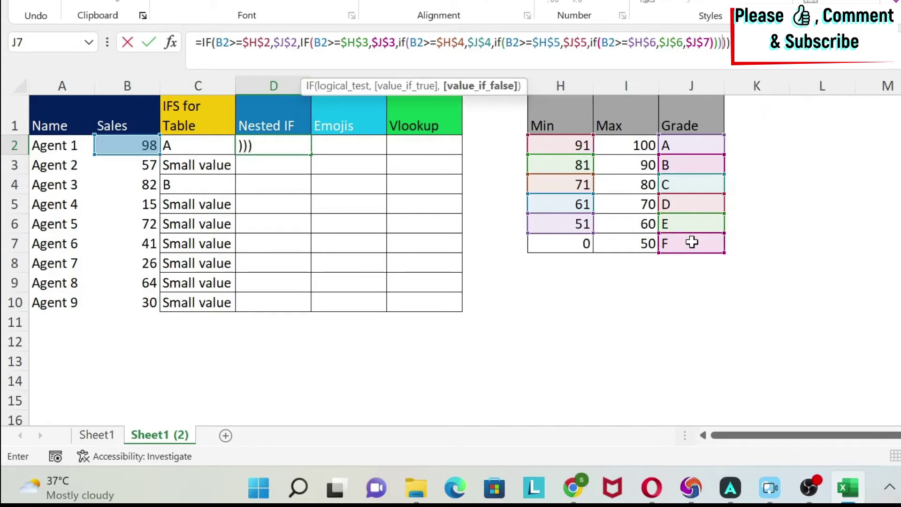
text())
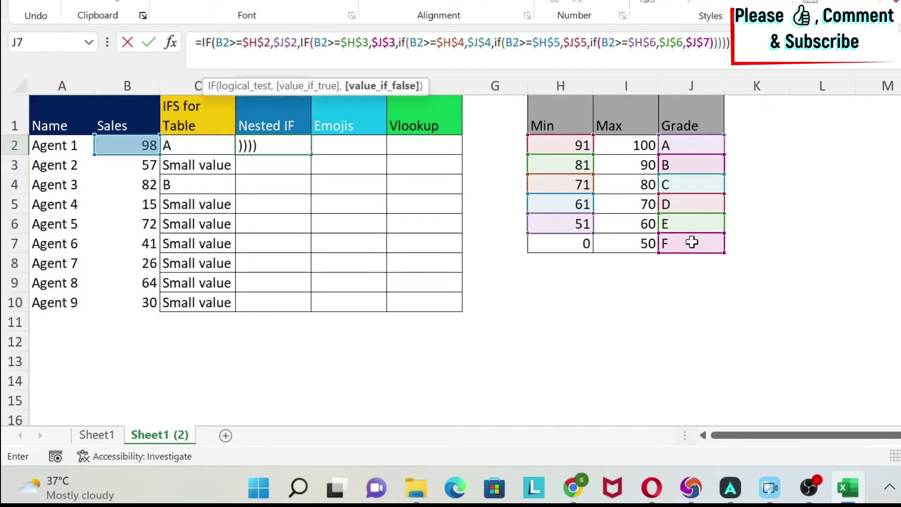
key(Return)
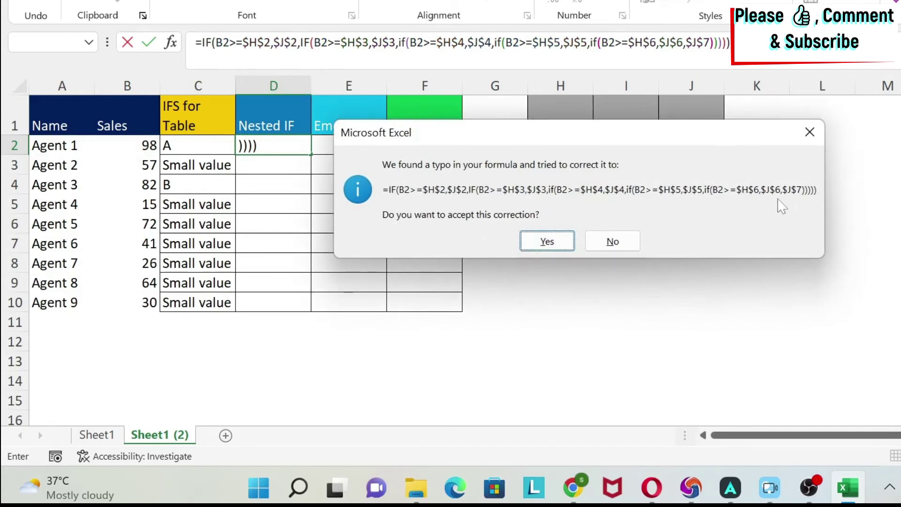
click(550, 240)
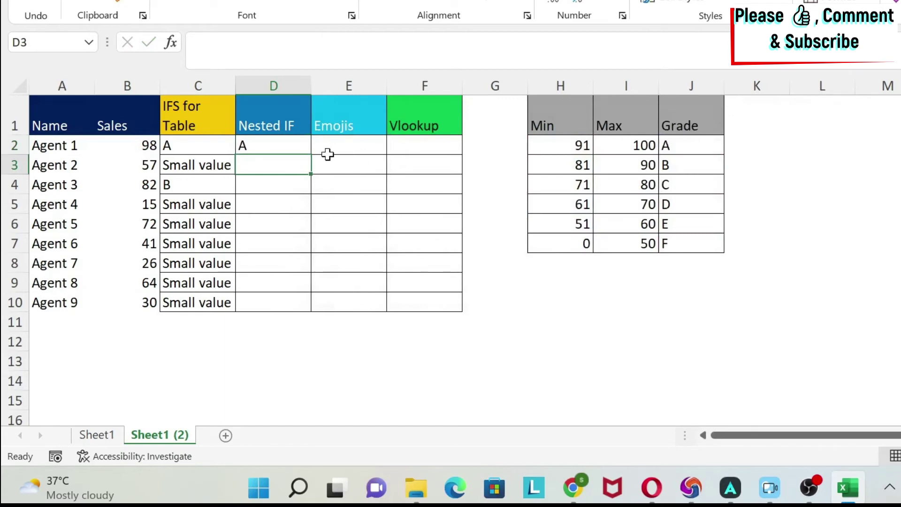
click(286, 146)
drag(316, 157, 308, 310)
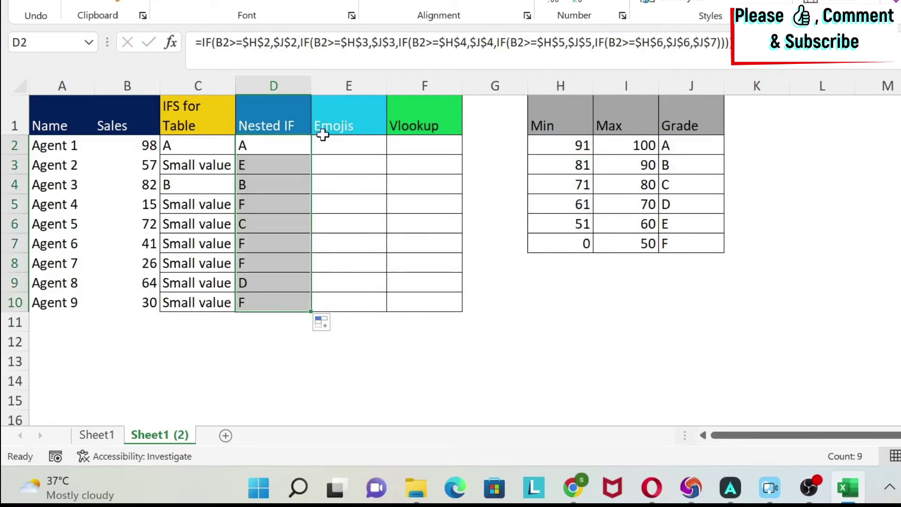
Add a third test, B2>=$H$4, returning $J$4 to the IFS formula in C2
key(Left)
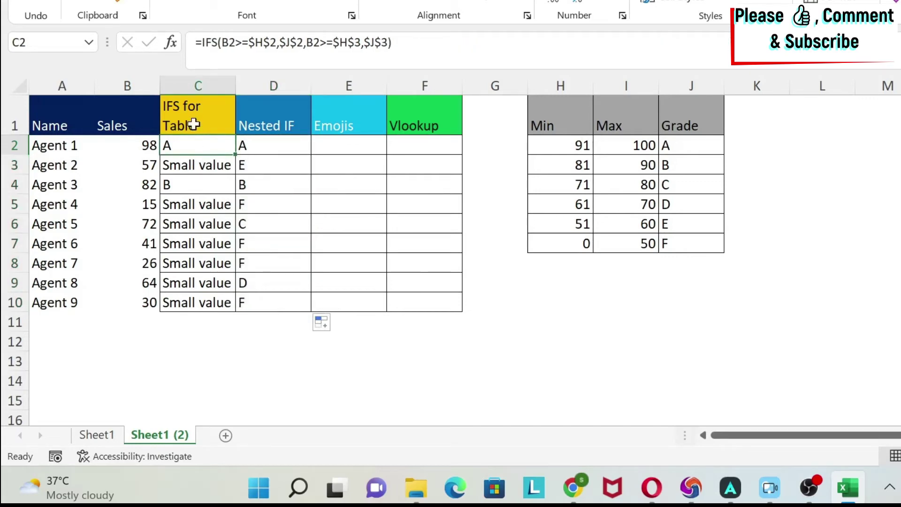
click(696, 35)
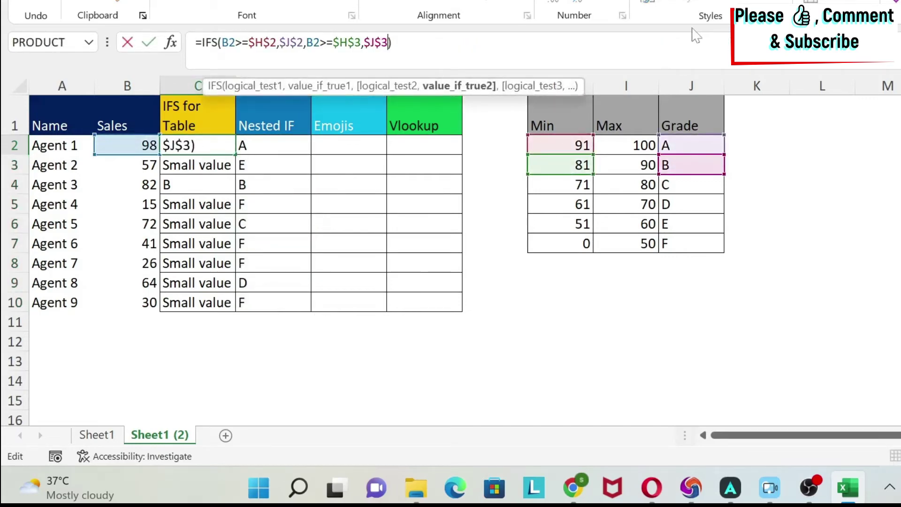
text(,)
click(125, 146)
text(>=)
click(577, 187)
key(F4)
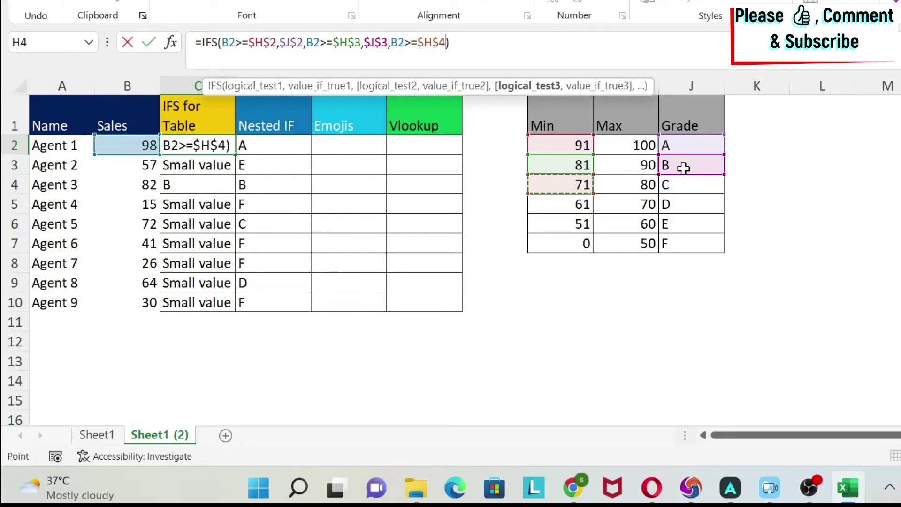
text(,)
click(680, 185)
key(F4)
text(,)
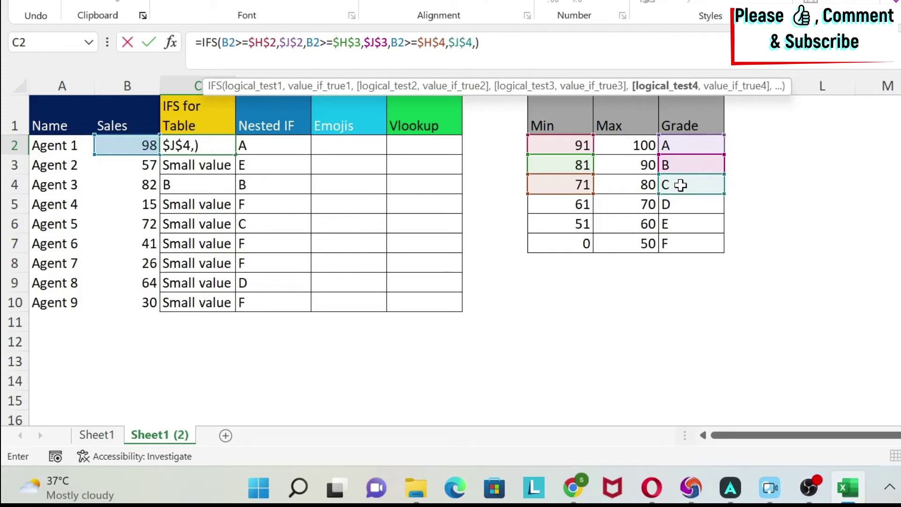
Add a fourth test, B2>=$H$5, returning $J$5 to the C2 IFS formula
click(128, 145)
text(>=)
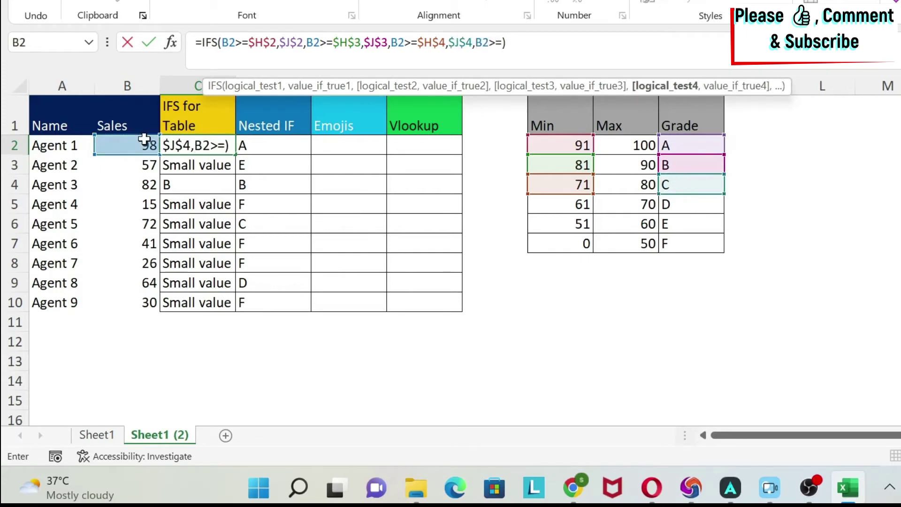
click(566, 201)
key(F4)
text(,)
click(695, 201)
key(F4)
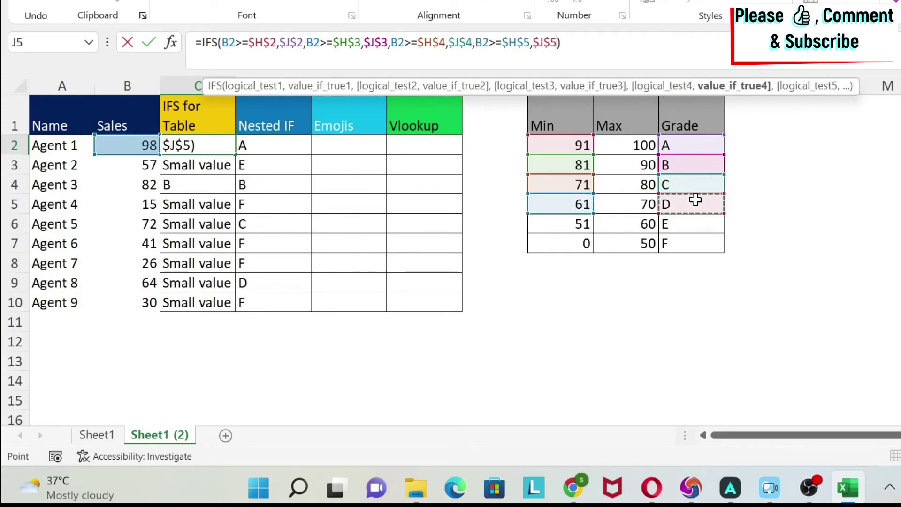
Add a fifth test, B2>=$H$6, returning $J$6 to the C2 IFS formula
text(,)
click(136, 145)
text(>=)
click(580, 225)
key(F4)
text(,)
click(704, 223)
key(F4)
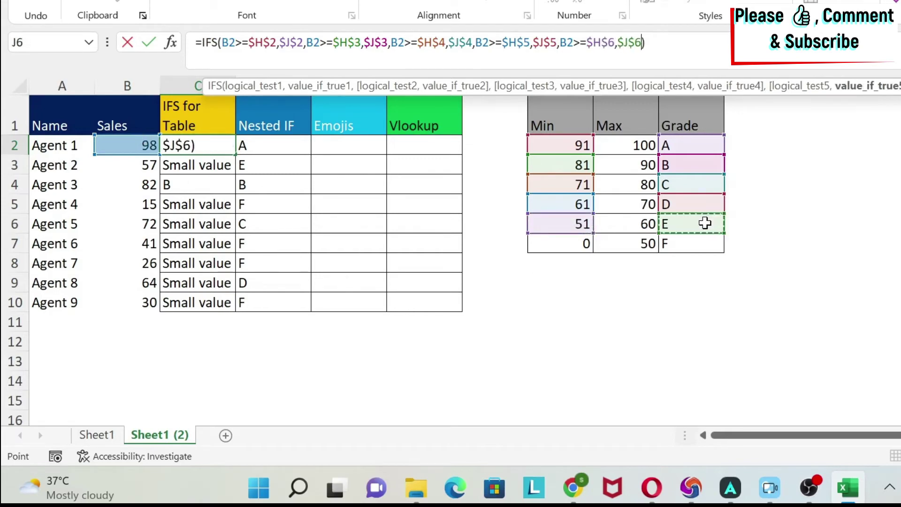
Complete the C2 IFS formula with TRUE returning $J$7 as the fallback
text(,T)
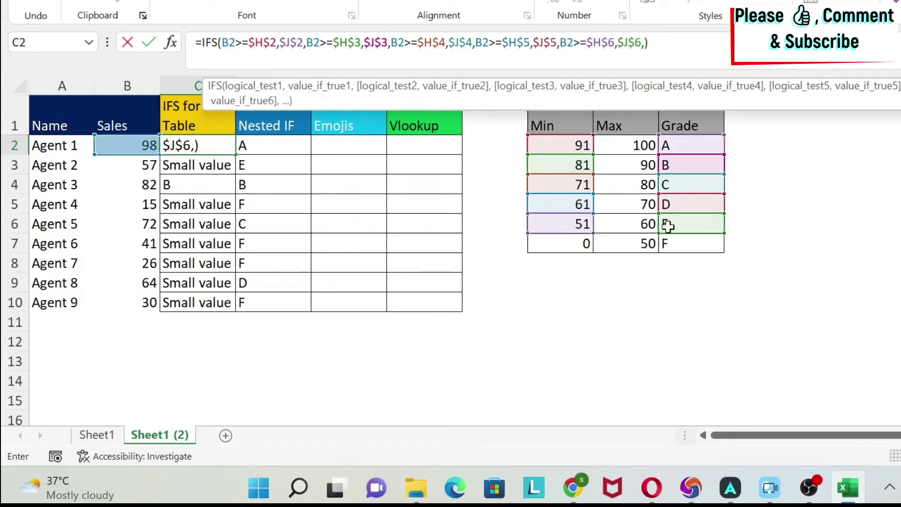
text(RUE,)
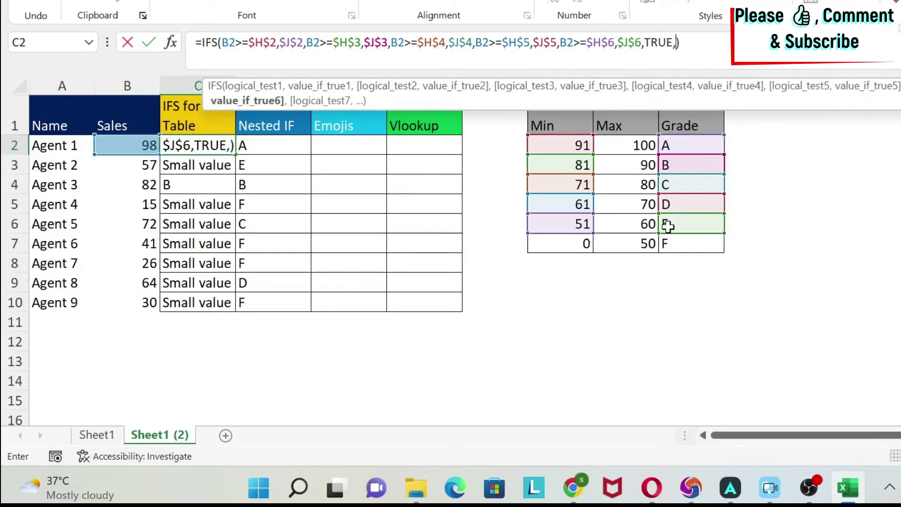
click(676, 244)
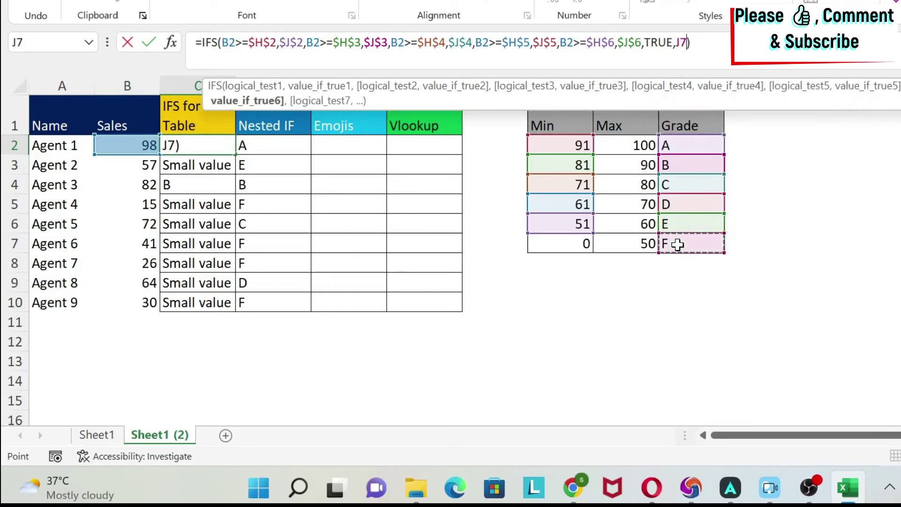
key(F4)
text())
key(Return)
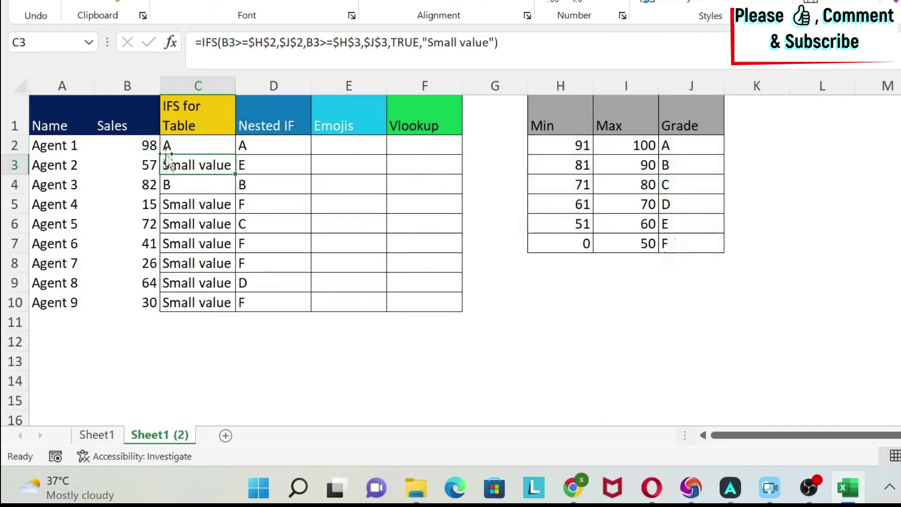
Fill the completed IFS formula from C2 down to C10
click(190, 148)
click(286, 144)
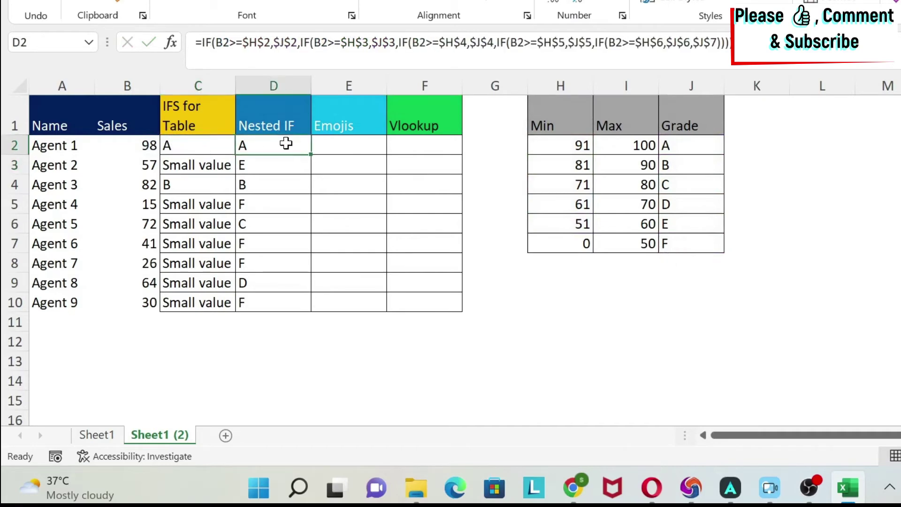
click(176, 145)
drag(236, 155, 225, 306)
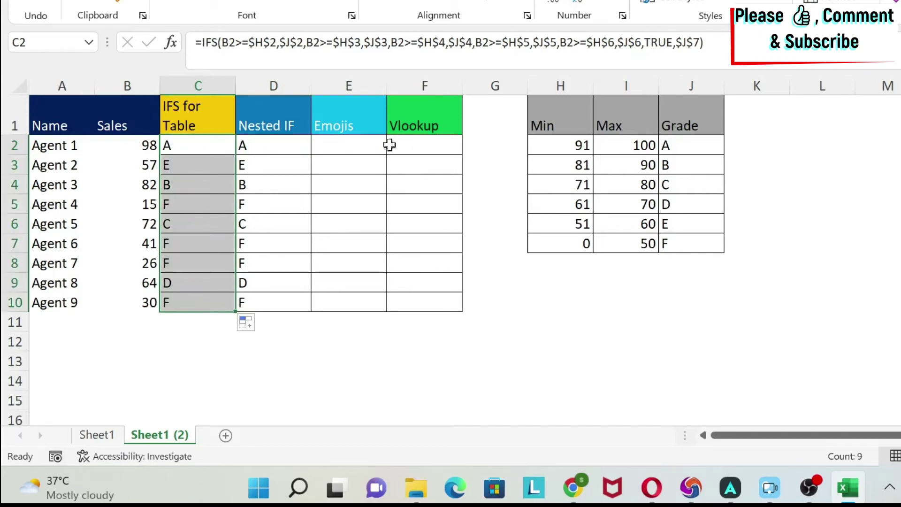
Start an IFS formula in E2 of the Emojis column with the first test C2="A"
click(353, 142)
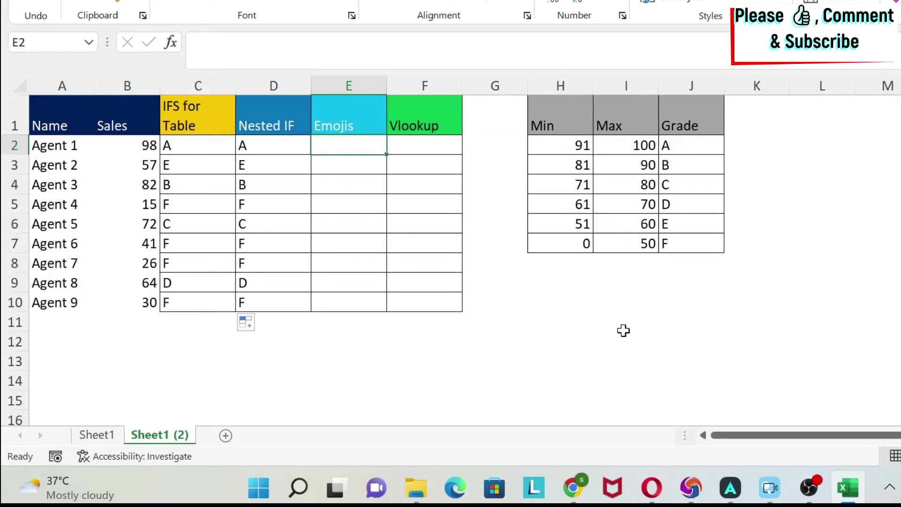
text(=ifs()
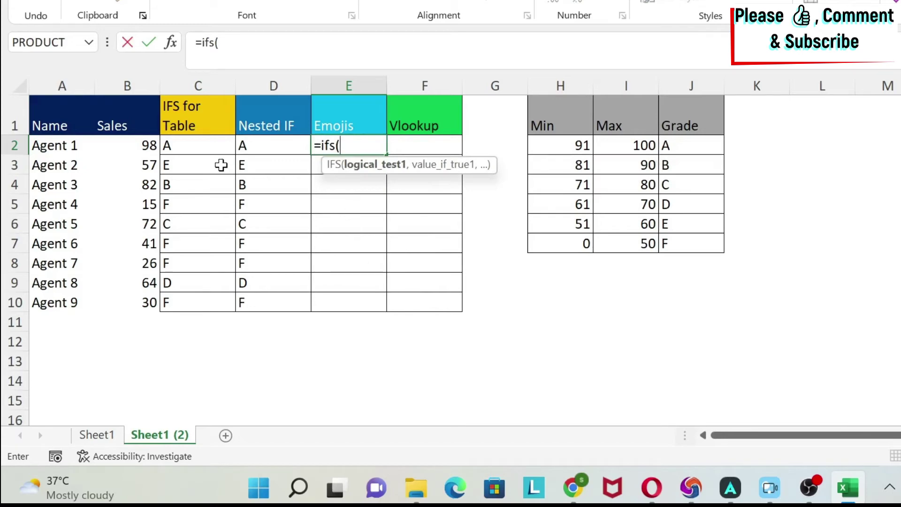
click(198, 147)
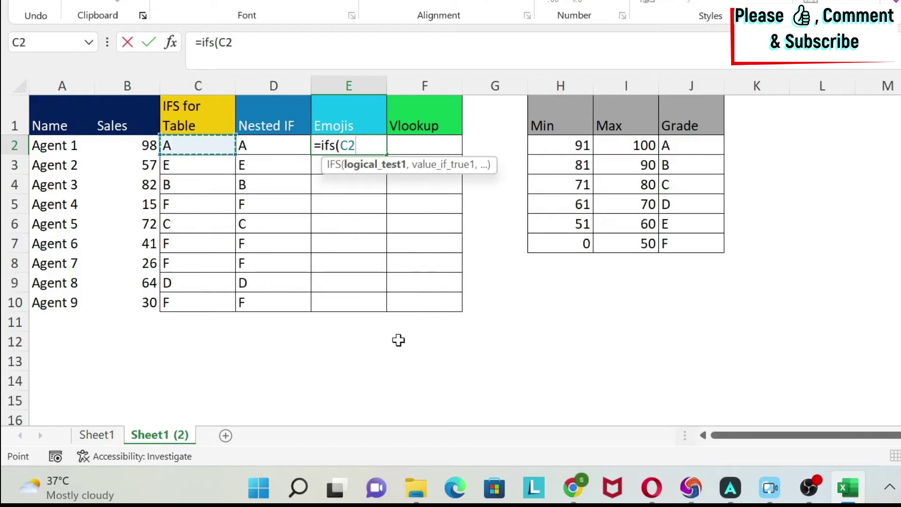
text(="A")
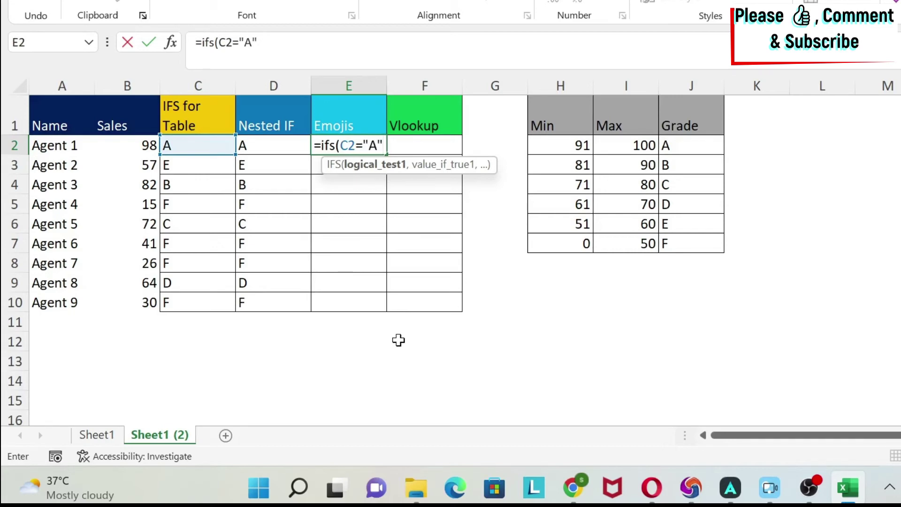
text(,)
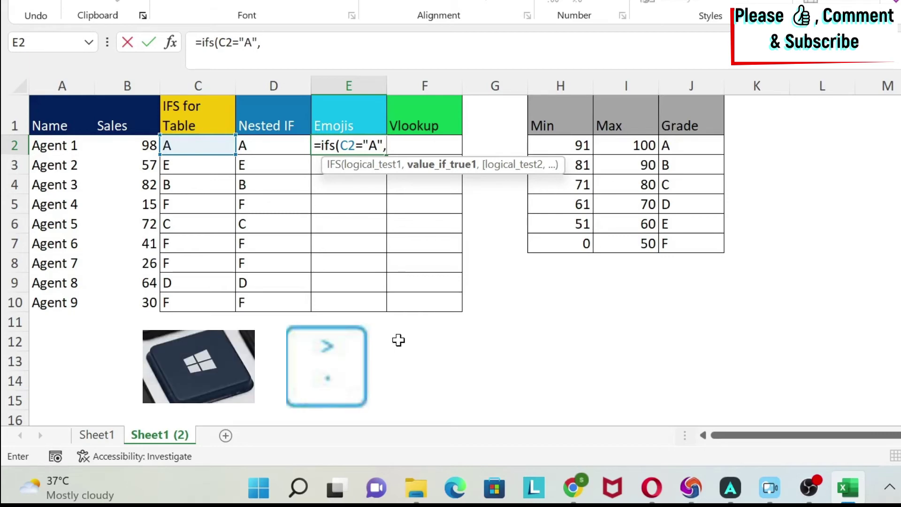
Insert a single 😁 emoji in quotation marks as the result for grade A in the E2 formula
key(super+period)
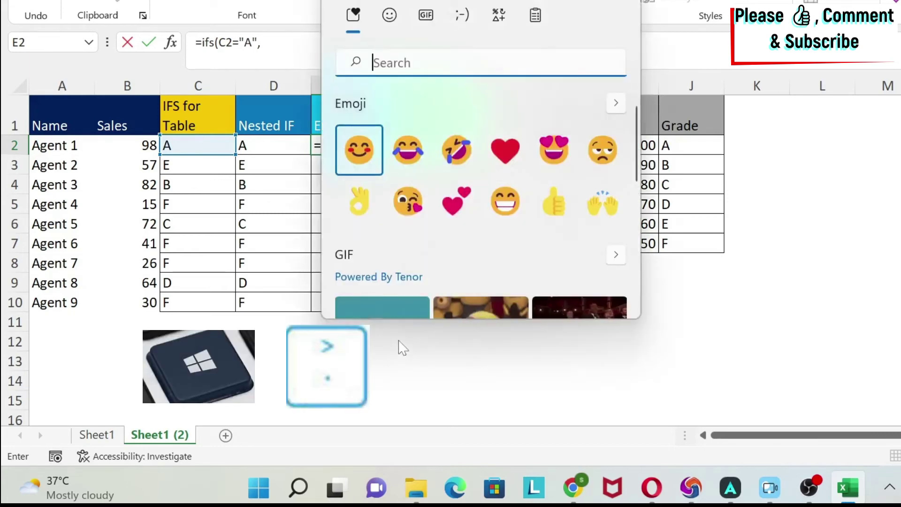
click(389, 16)
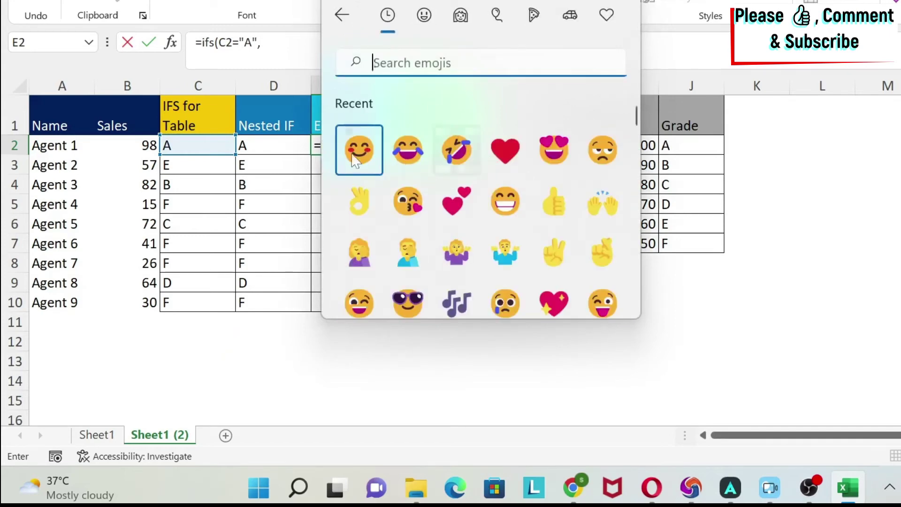
click(507, 204)
click(510, 203)
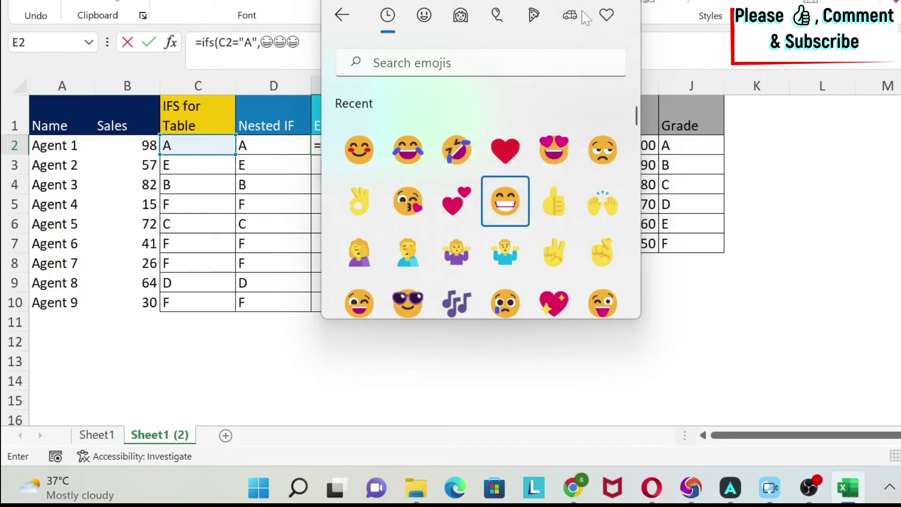
click(274, 47)
click(259, 43)
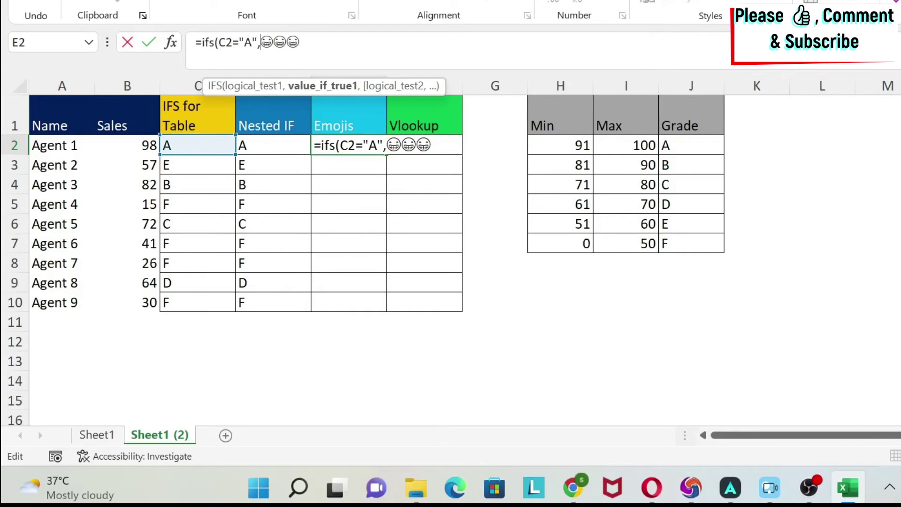
text(")
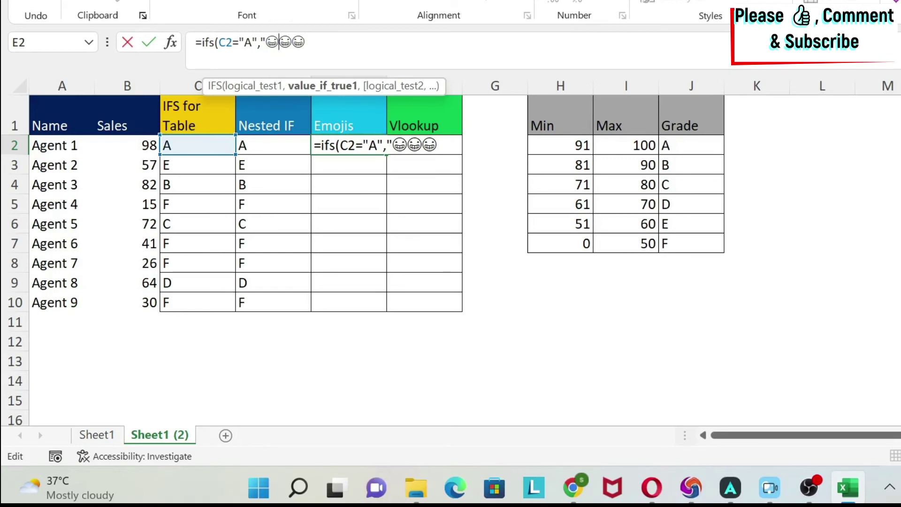
text(")
key(Delete)
key(Delete)
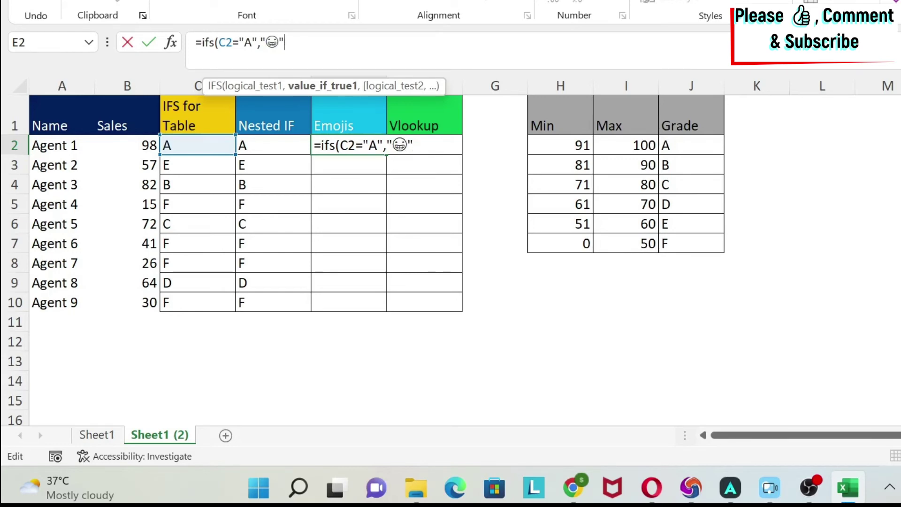
Add a second test, C2="B", to the E2 IFS formula with a single 😊 emoji as its result
text(,)
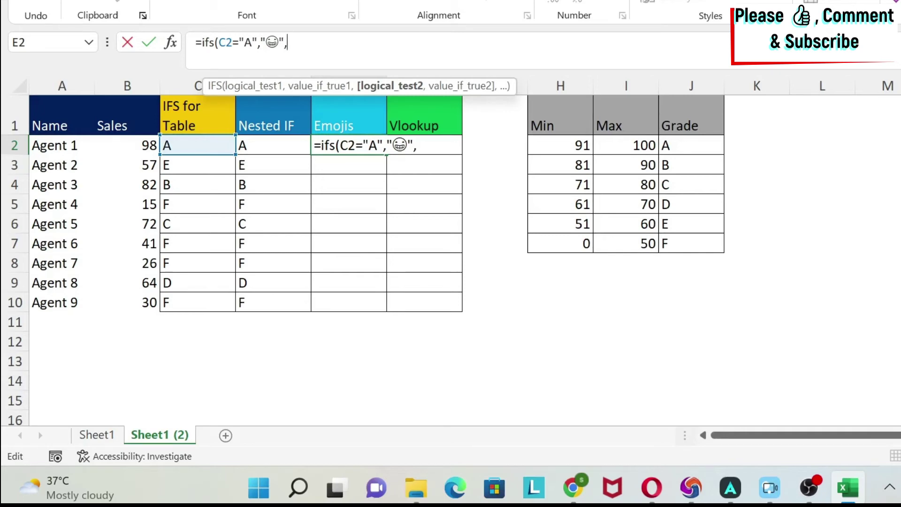
click(207, 140)
text(="B")
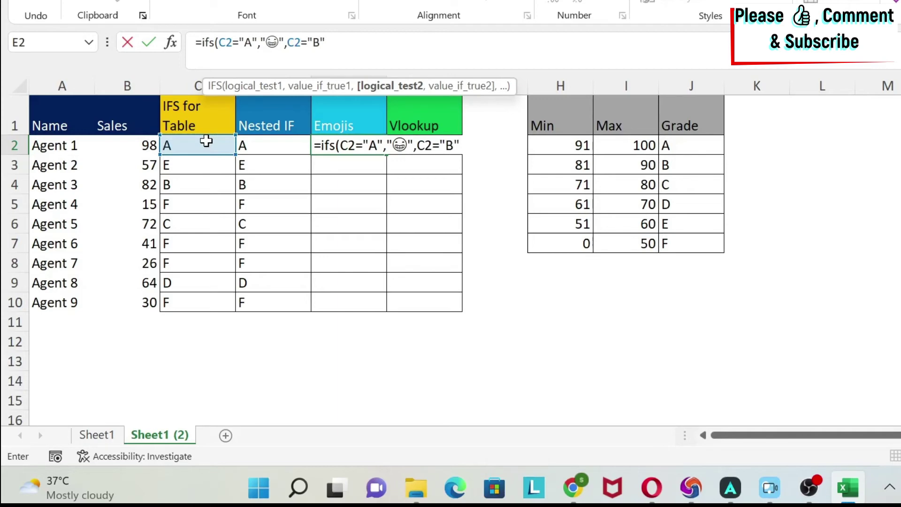
text(,)
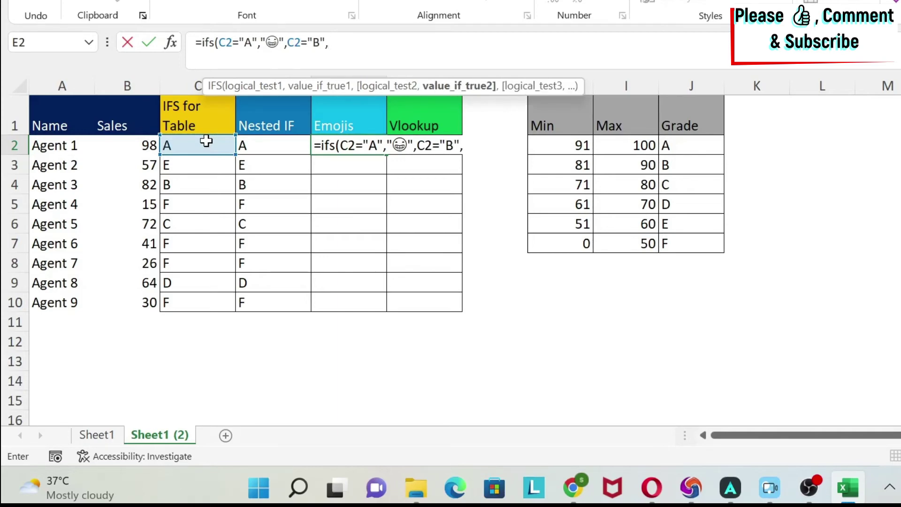
key(super+period)
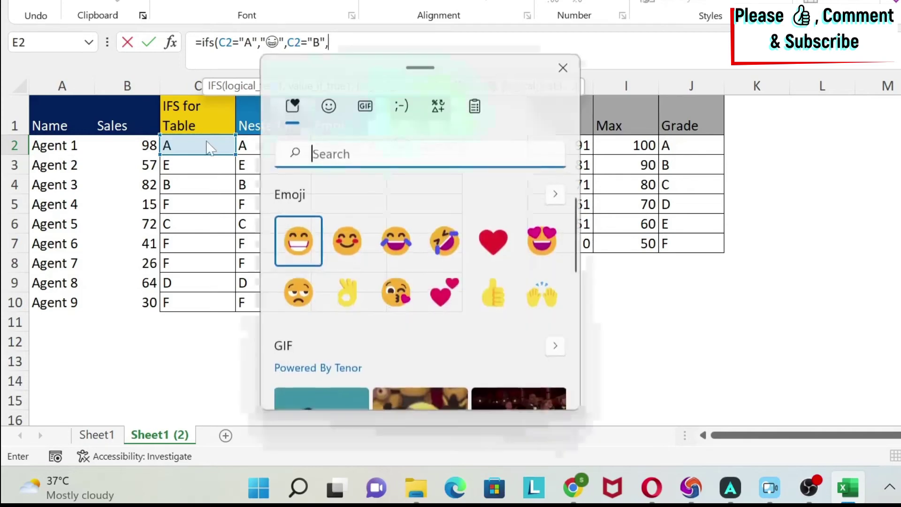
click(347, 240)
click(347, 240)
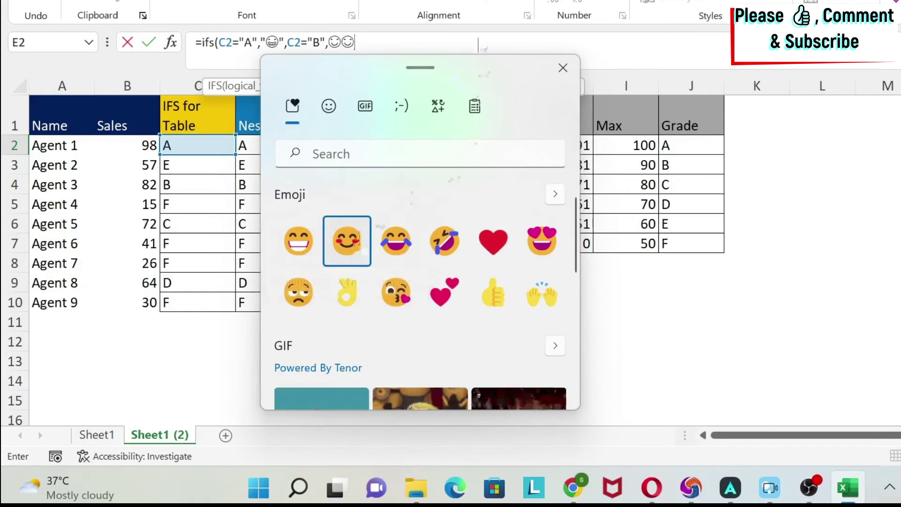
key(Escape)
key(BackSpace)
Enclose the 😊 result in quotation marks and complete the E2 IFS formula with TRUE returning "😒" as the fallback
text(",TUR)
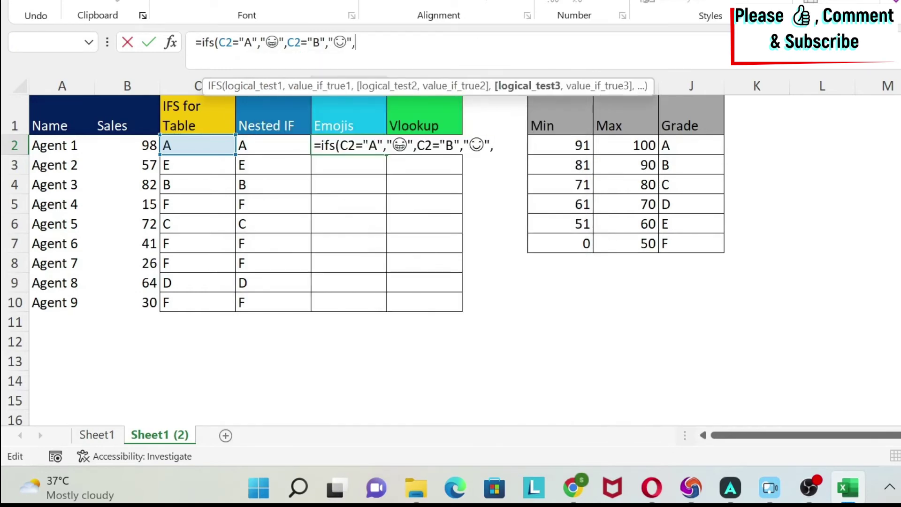
key(BackSpace)
key(BackSpace)
text(RUE,)
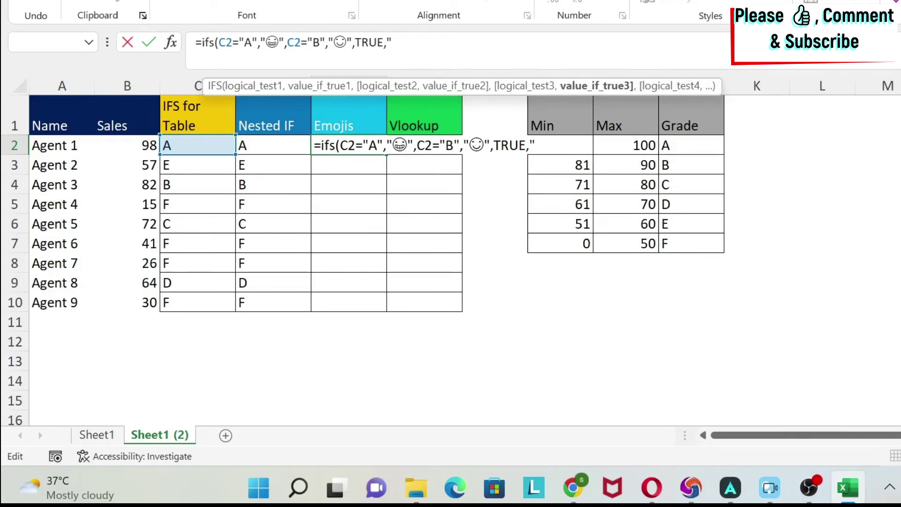
key(super+period)
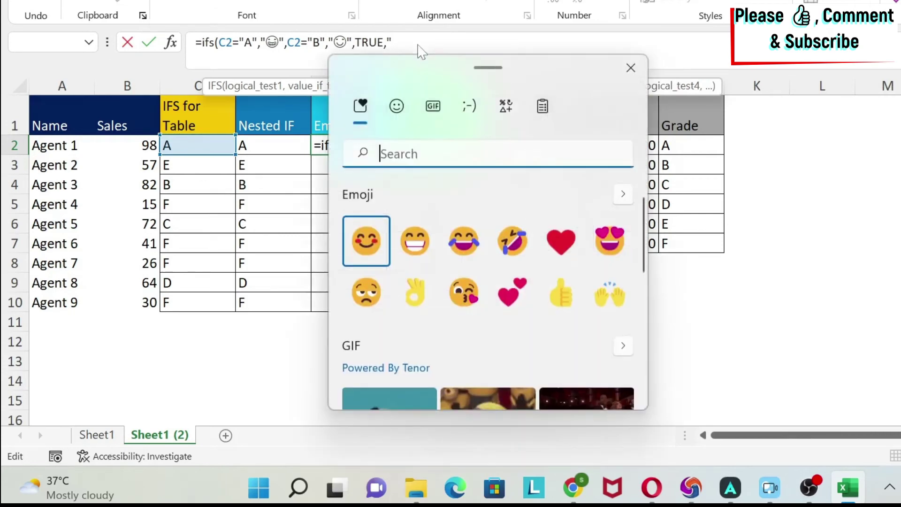
click(366, 291)
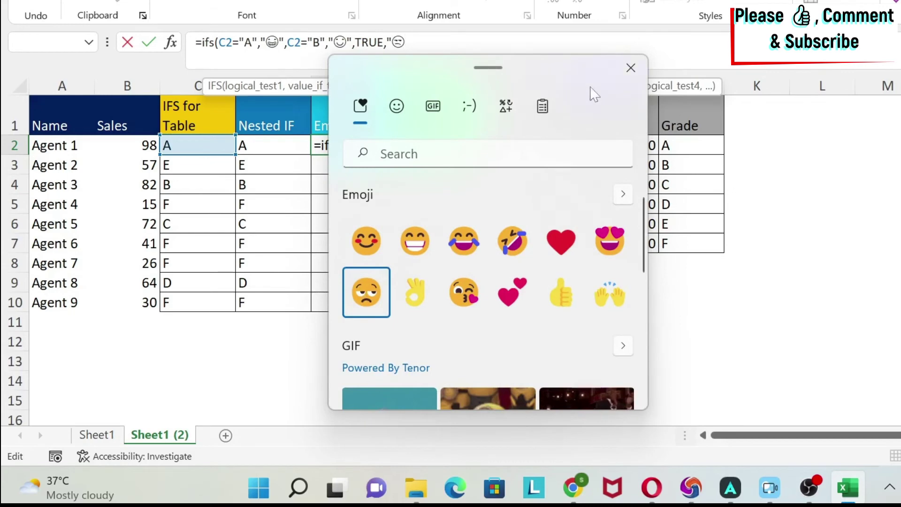
click(631, 68)
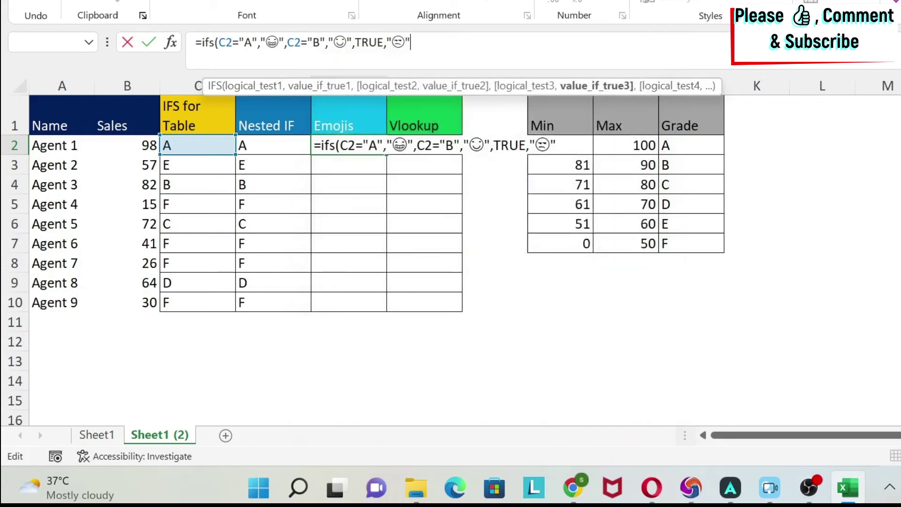
key(Return)
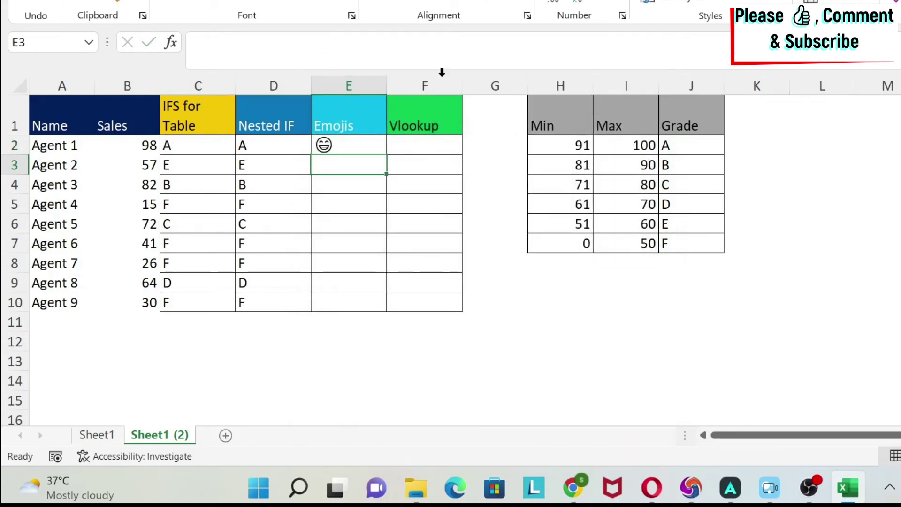
Fill the emoji IFS formula from E2 down to E10
click(373, 149)
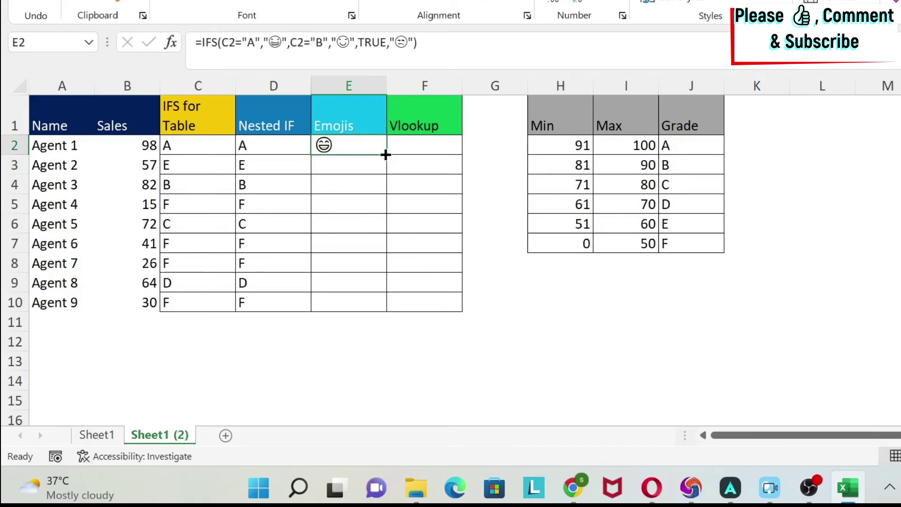
drag(385, 155, 378, 315)
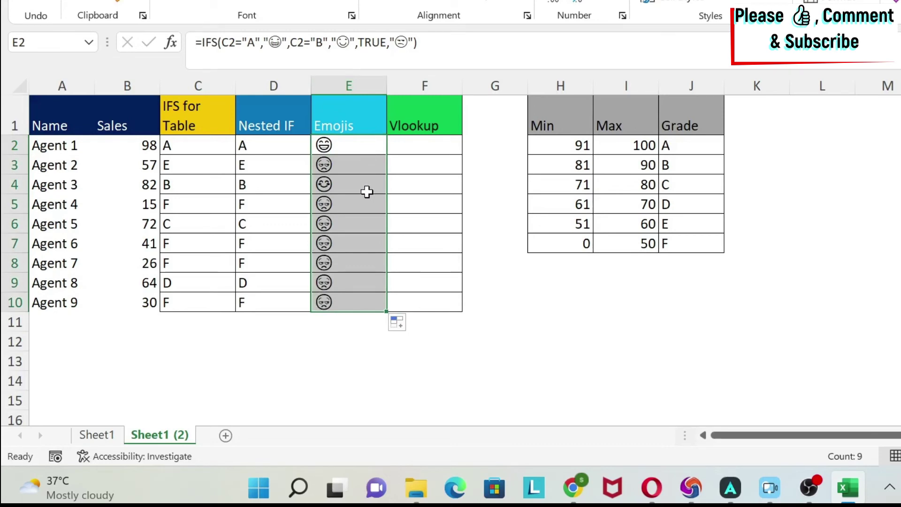
Copy the 😁 emoji from the E2 formula and leave the formula unchanged
click(282, 43)
key(shift+Left)
key(ctrl+c)
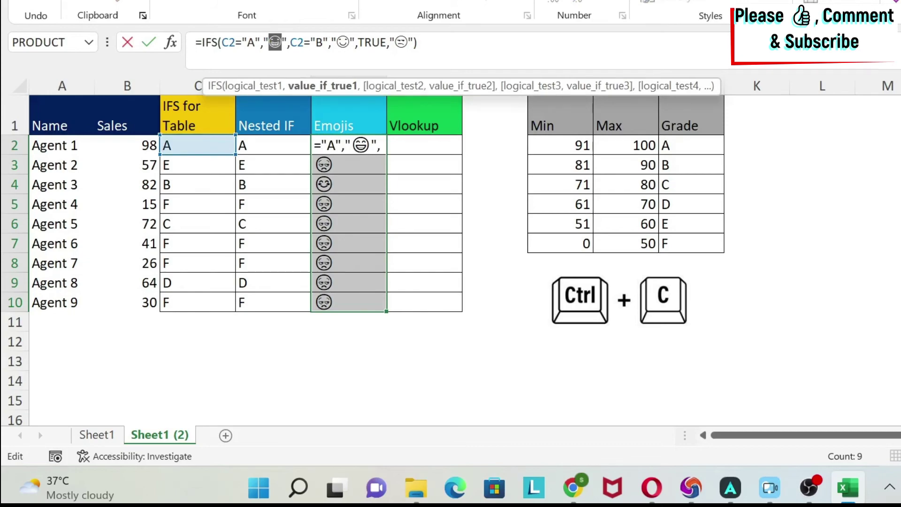
key(Escape)
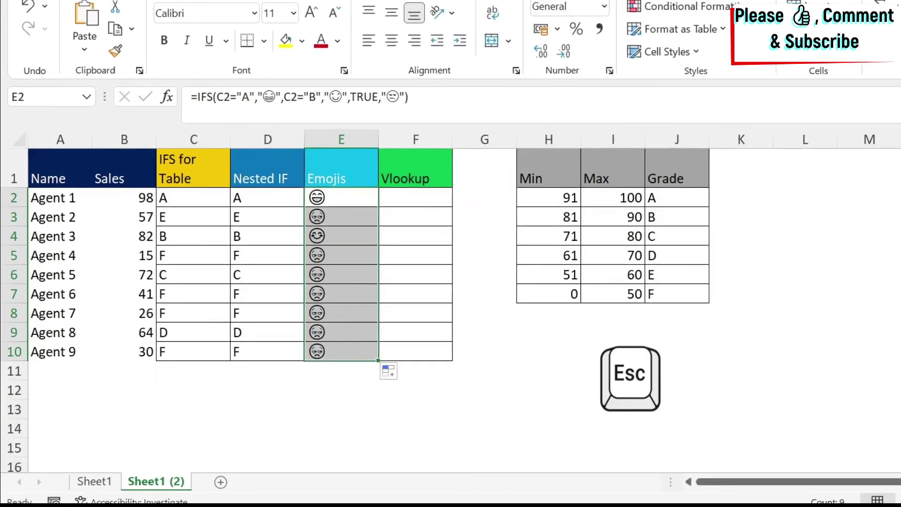
Start a new conditional formatting rule for E2:E10 that formats only cells that contain a value, and open the comparison choices
click(676, 6)
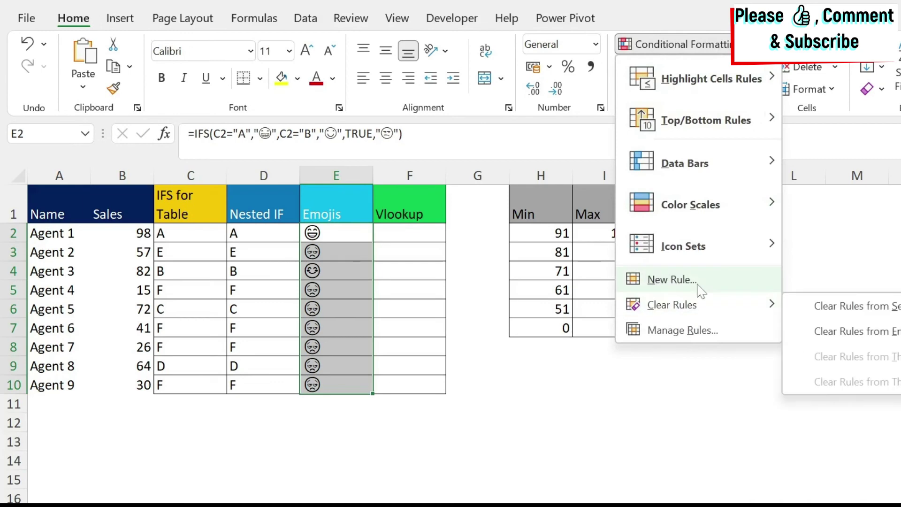
click(698, 286)
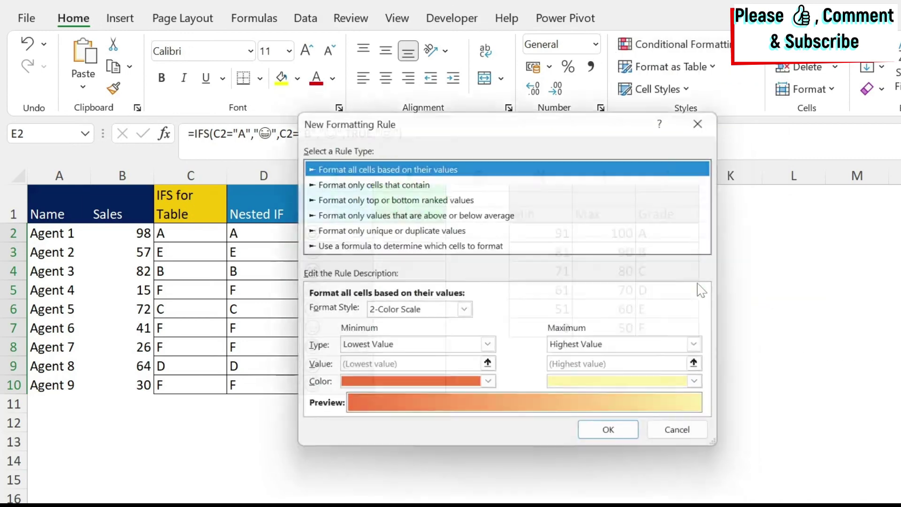
click(435, 182)
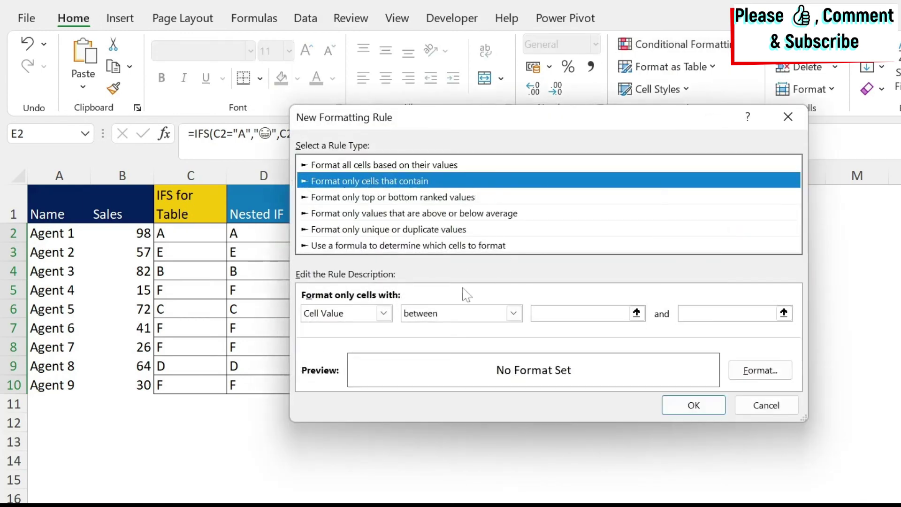
click(515, 314)
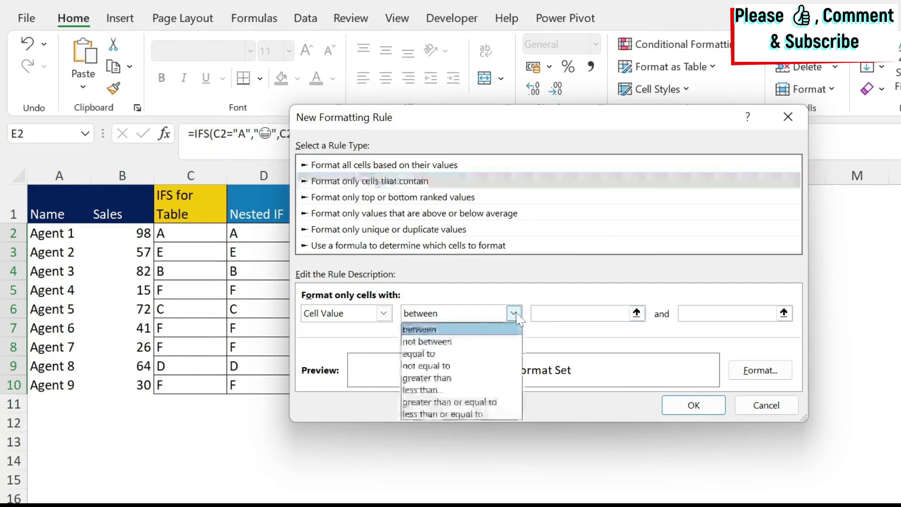